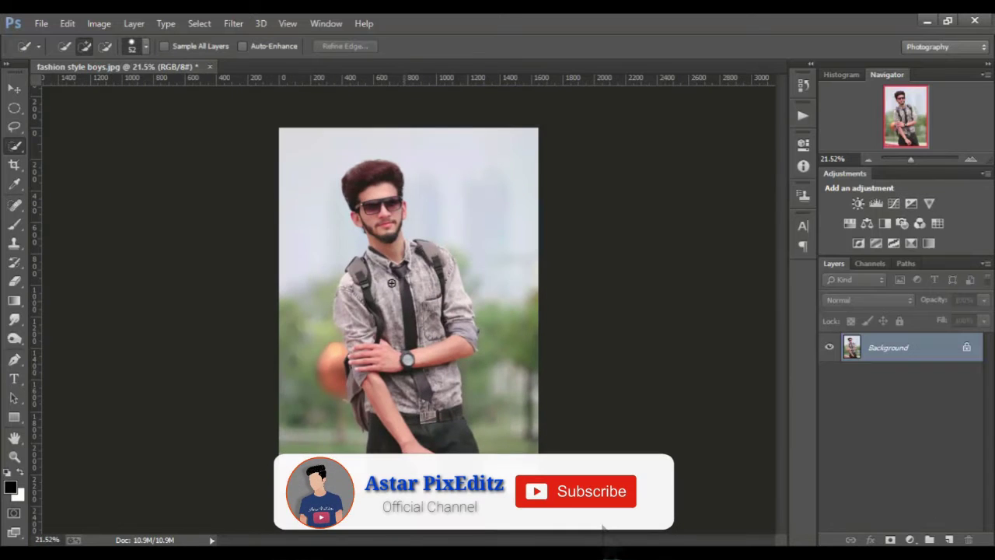
- Quick-select the man's hair, face, neck, shirt and straps
scroll(351, 165, up, 1)
scroll(351, 165, up, 4)
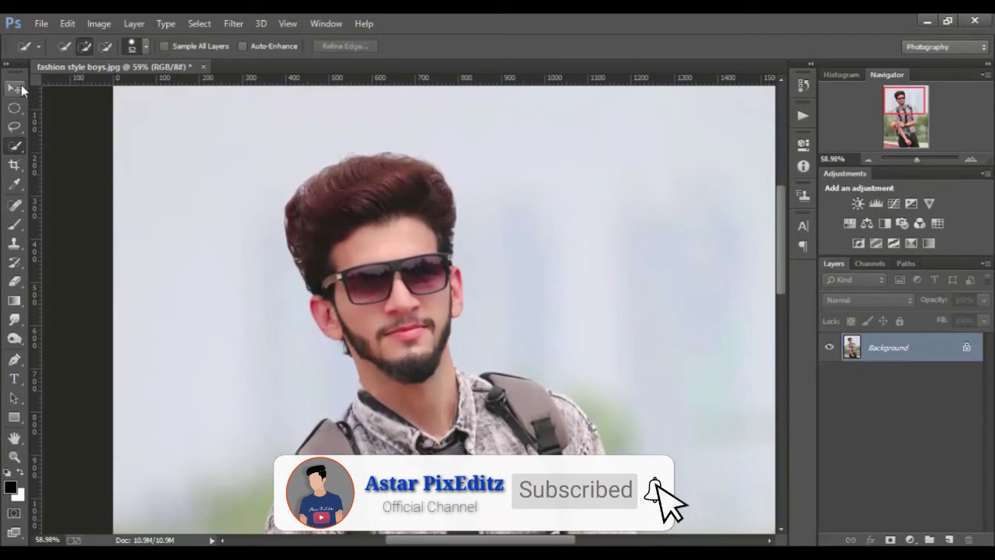
drag(365, 186, 444, 288)
scroll(445, 288, down, 3)
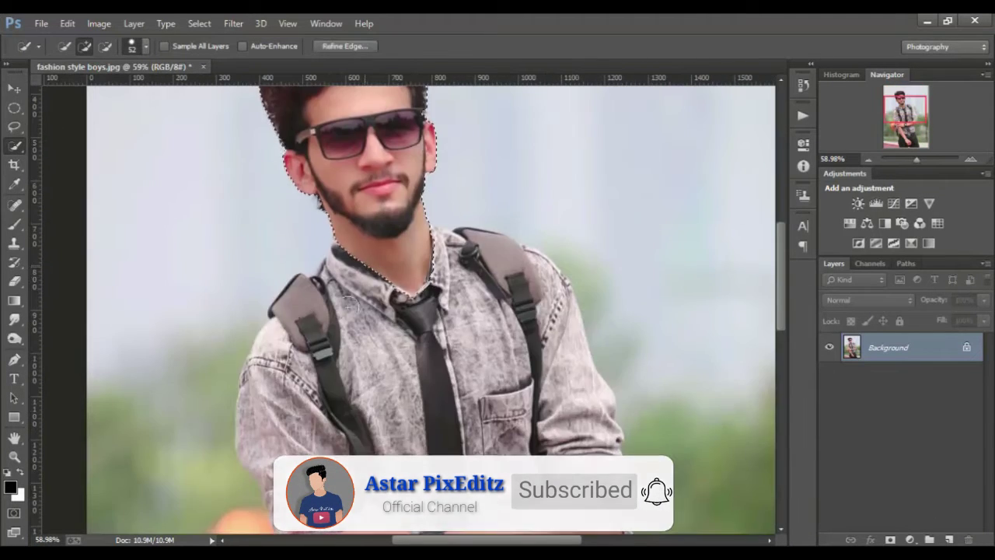
drag(335, 327, 398, 418)
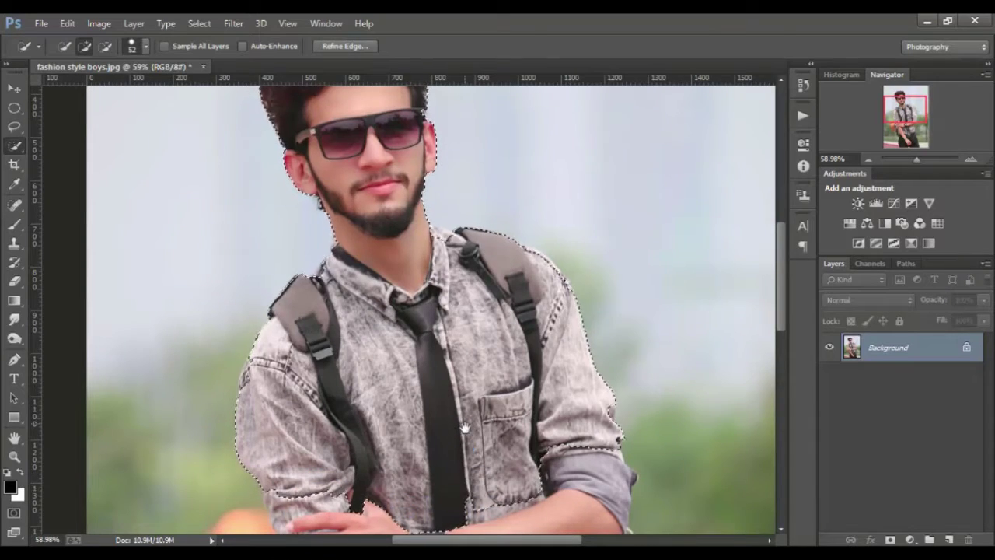
scroll(398, 417, down, 5)
drag(342, 326, 325, 421)
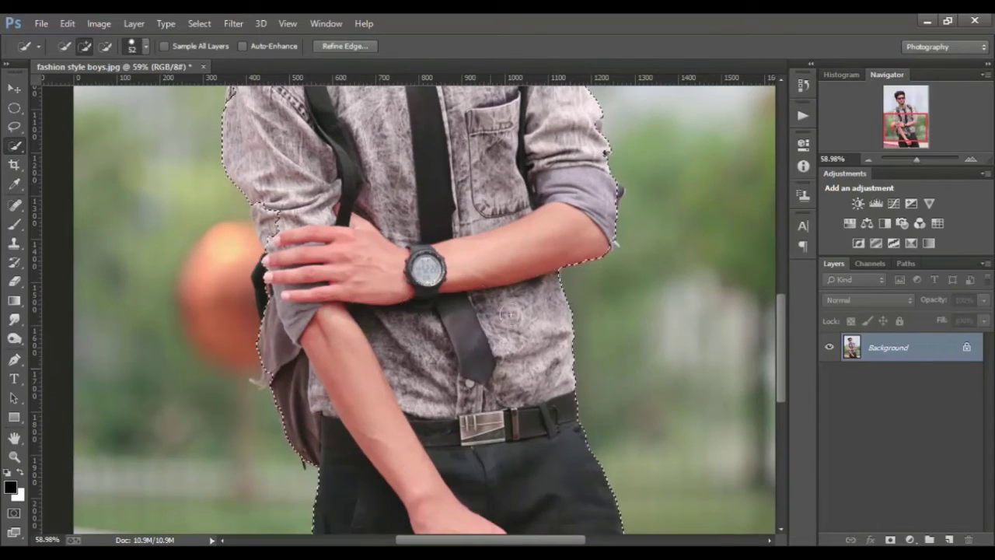
scroll(325, 421, down, 5)
scroll(334, 358, up, 5)
scroll(342, 299, up, 5)
scroll(343, 300, down, 1)
- Shrink the selection brush twice and work the selection around the neck and shirt
key(bracketleft)
key(bracketleft)
key(bracketleft)
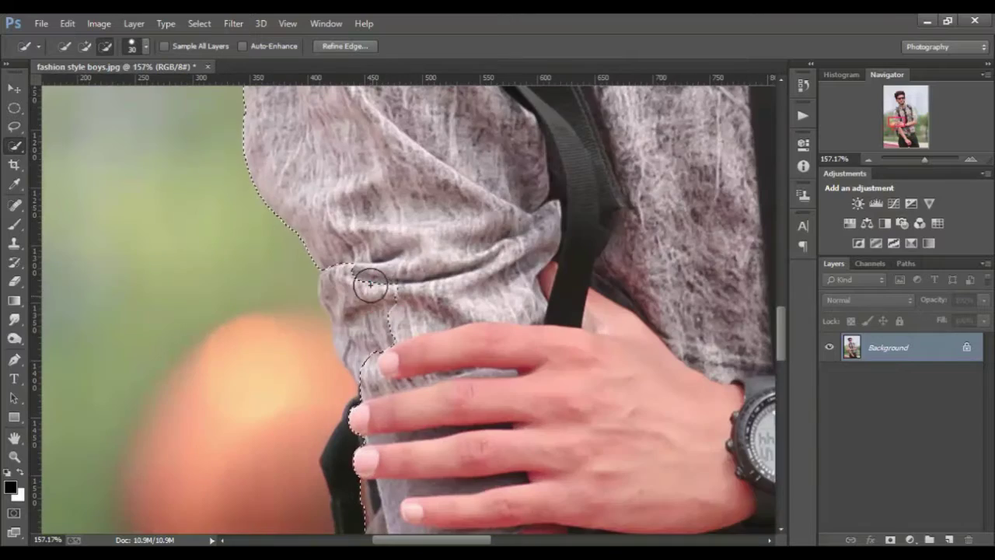
scroll(360, 334, down, 3)
scroll(397, 241, up, 2)
scroll(365, 326, up, 5)
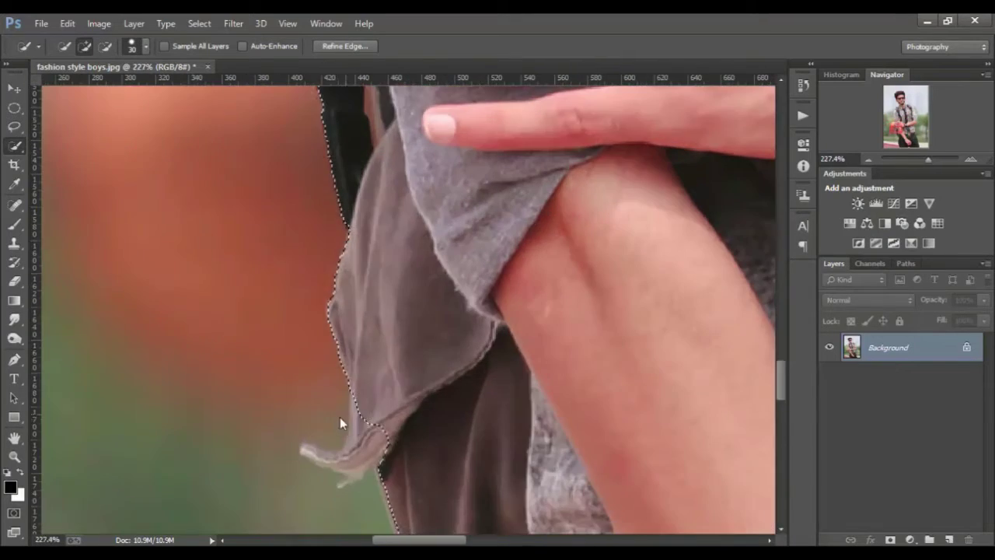
key(bracketleft)
scroll(340, 416, down, 4)
scroll(374, 352, up, 3)
scroll(374, 352, up, 2)
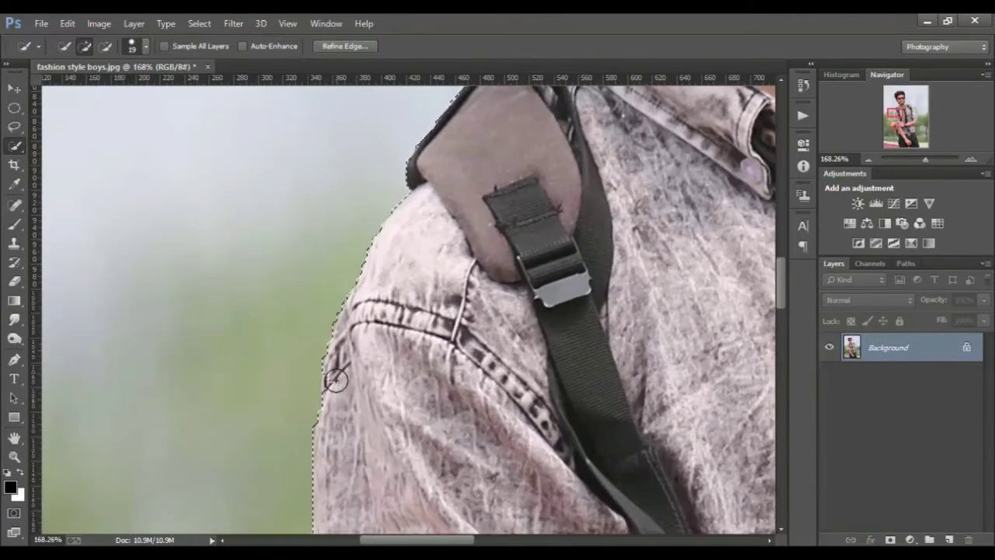
scroll(333, 366, up, 3)
scroll(443, 293, up, 3)
scroll(443, 292, up, 3)
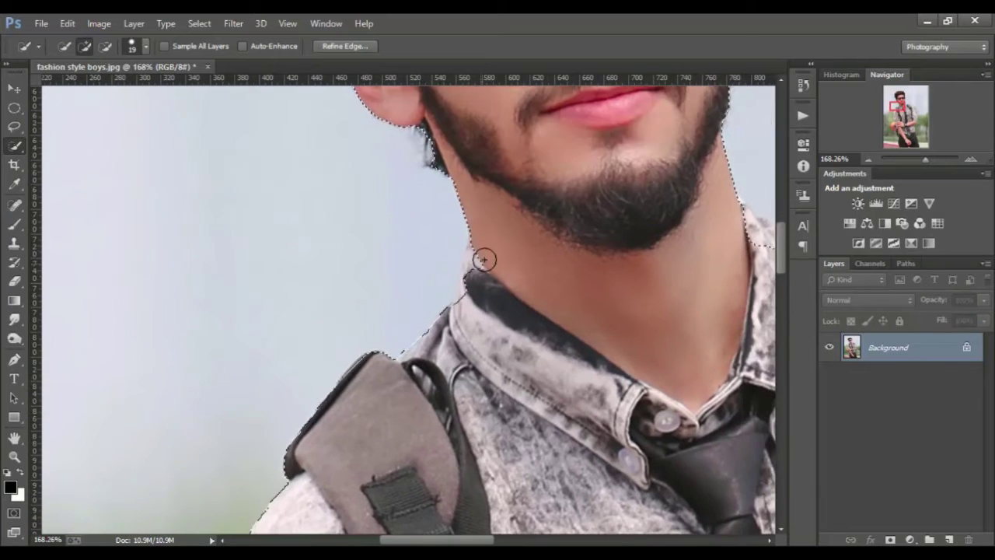
scroll(485, 213, down, 2)
scroll(382, 375, down, 2)
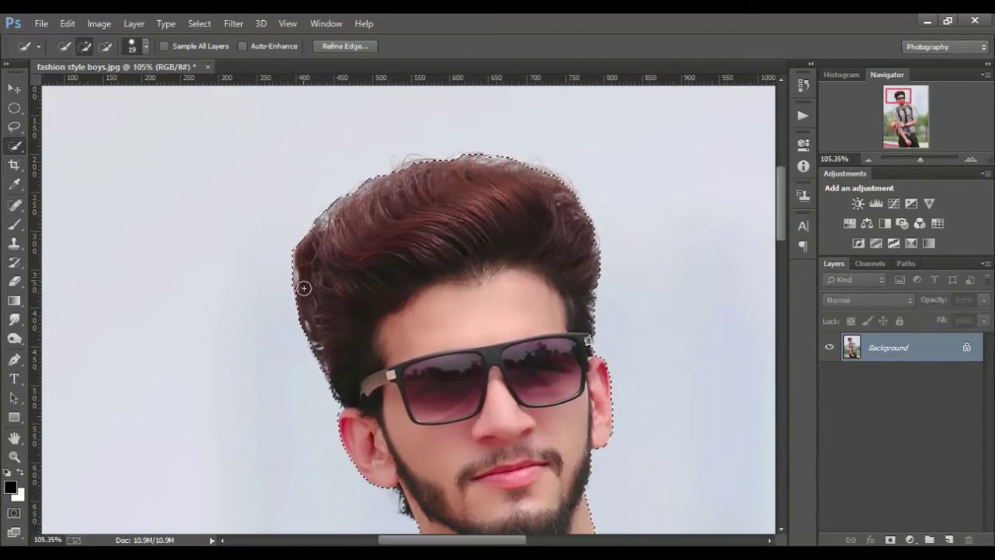
drag(304, 284, 193, 207)
scroll(397, 264, up, 2)
scroll(436, 194, down, 3)
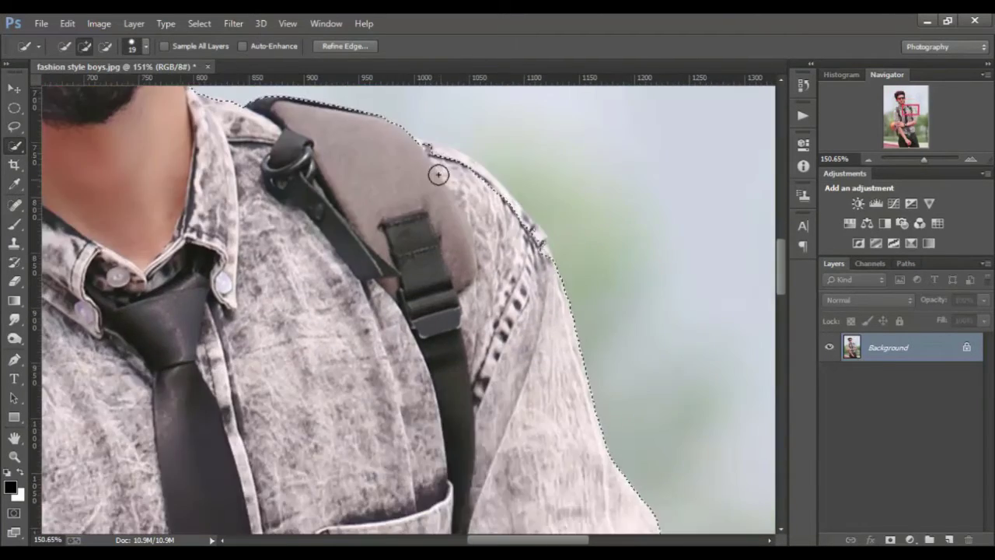
scroll(485, 249, down, 3)
- Add the sleeve notch, forearm and belt, then open Refine Edge on the selection
drag(489, 270, 467, 283)
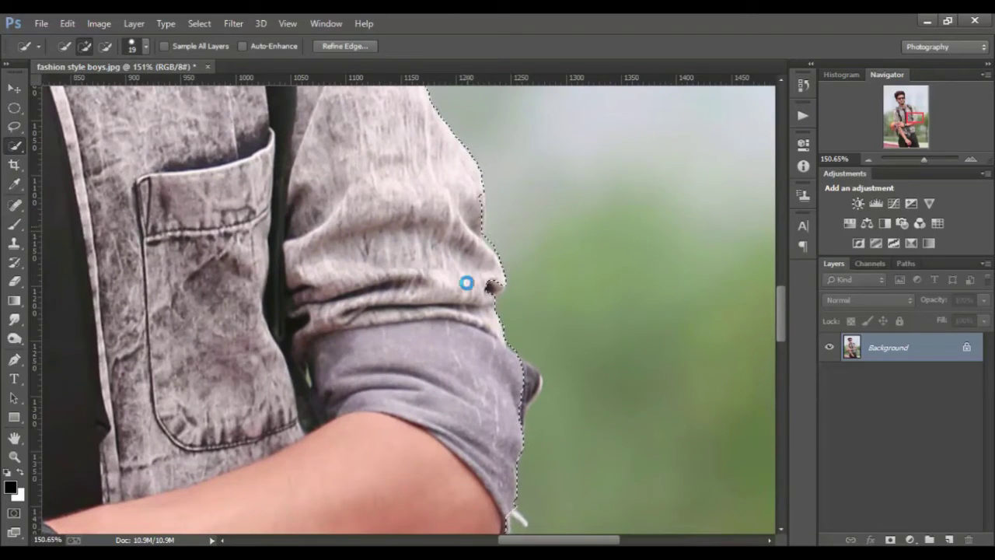
mouse_move(528, 374)
mouse_down()
mouse_move(462, 211)
mouse_move(366, 229)
mouse_move(693, 373)
mouse_move(356, 378)
mouse_up()
key(ctrl+0)
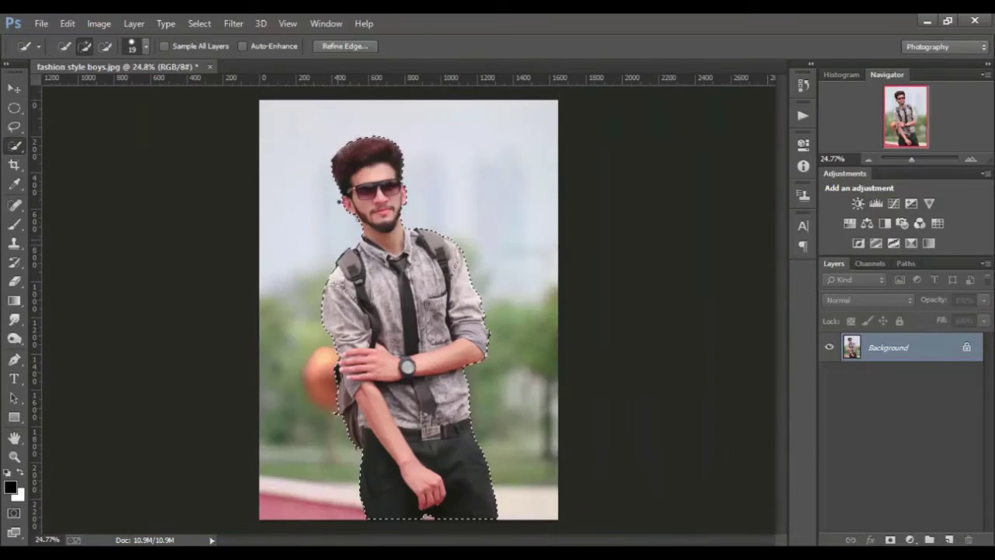
click(346, 47)
- Refine edges with Smart Radius 0.5 px and Decontaminate Colors 64%, brushing along the hair
click(733, 187)
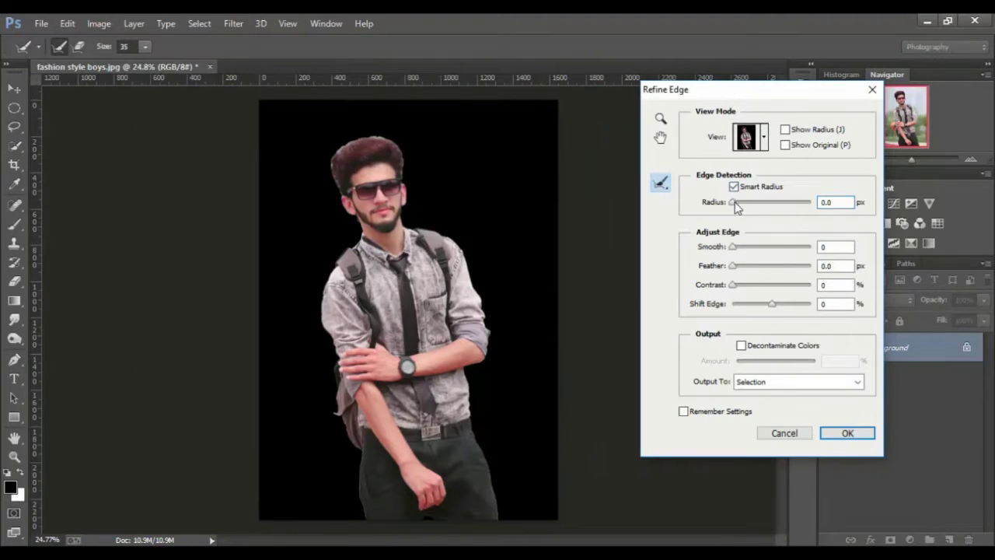
drag(733, 201, 735, 201)
click(741, 346)
drag(776, 361, 788, 360)
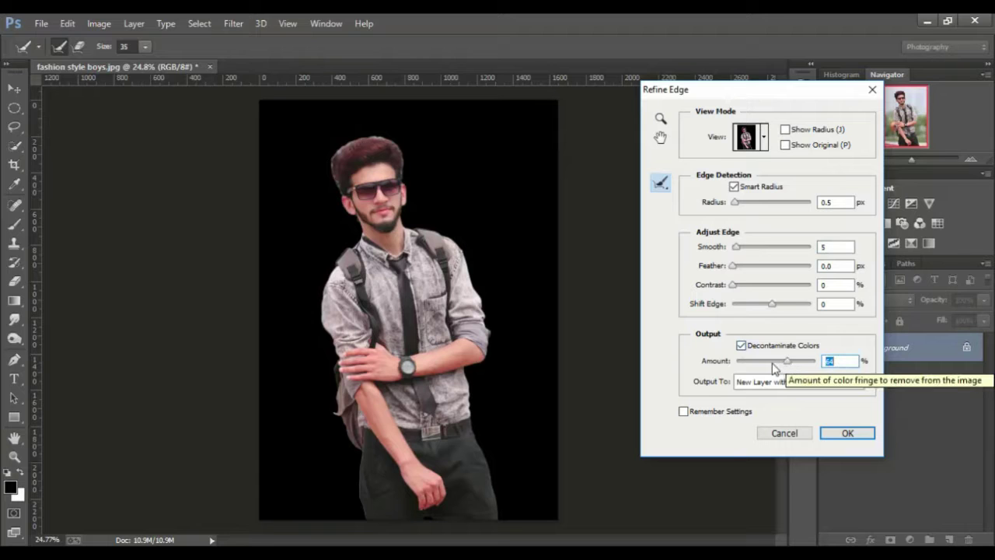
key(ctrl+plus)
key(ctrl+plus)
key(ctrl+plus)
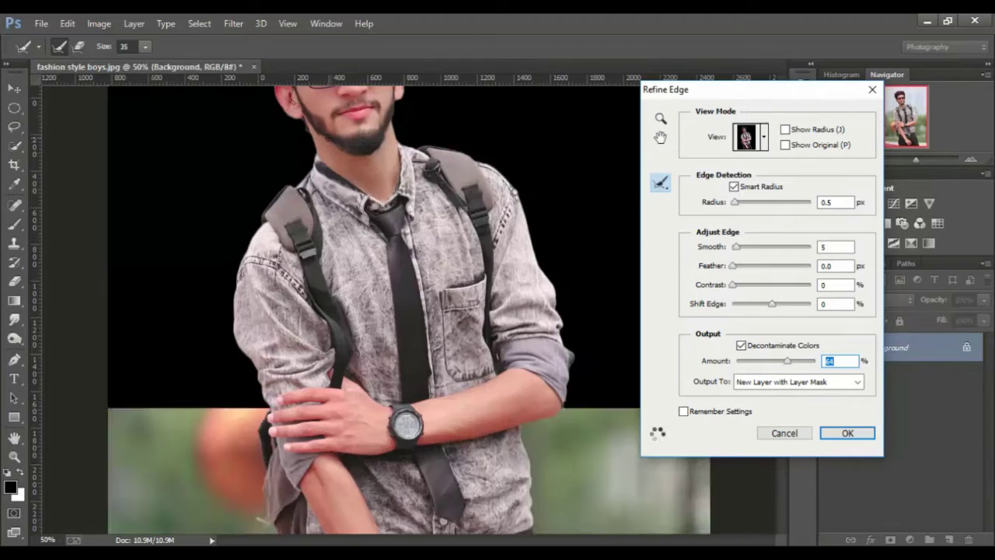
drag(290, 153, 297, 309)
mouse_move(353, 118)
mouse_down()
mouse_move(298, 132)
mouse_move(277, 231)
mouse_up()
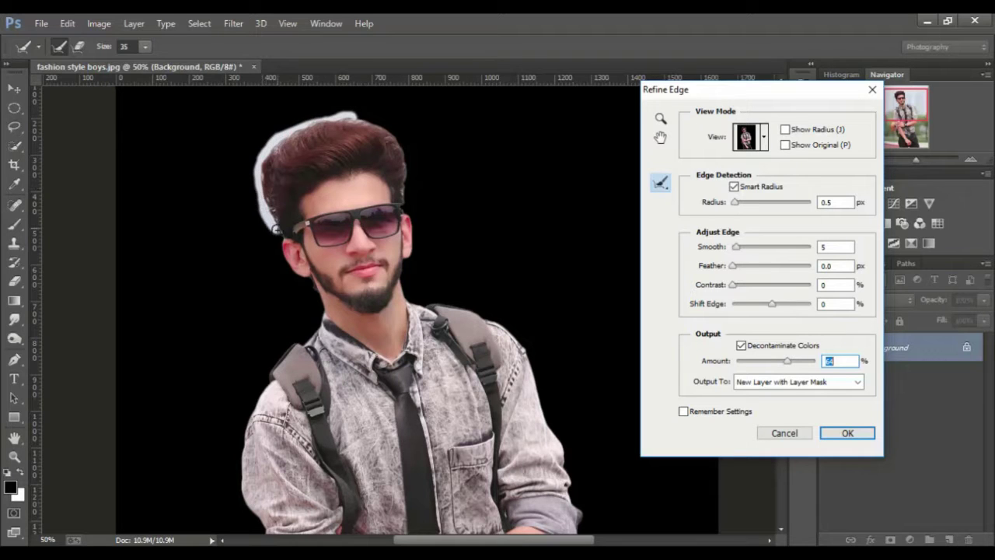
mouse_move(355, 121)
mouse_down()
mouse_move(401, 152)
mouse_move(406, 199)
mouse_up()
key(ctrl+0)
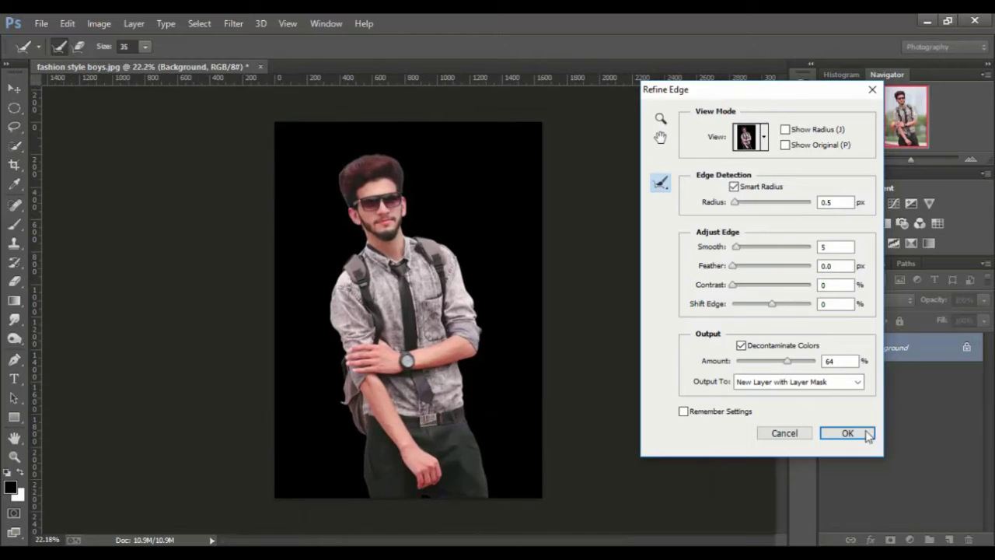
- Output the cutout as a new masked layer and apply the layer mask permanently
click(847, 433)
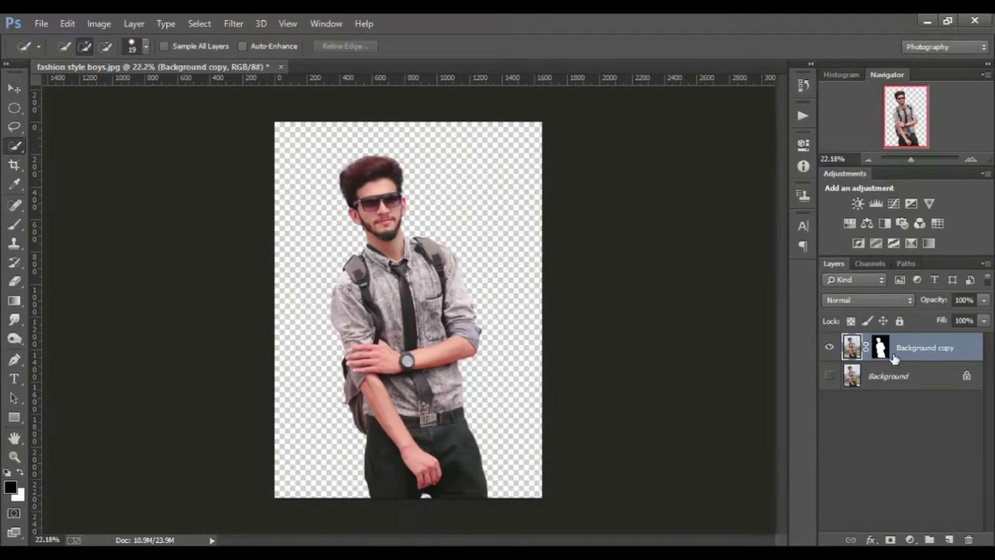
right_click(881, 349)
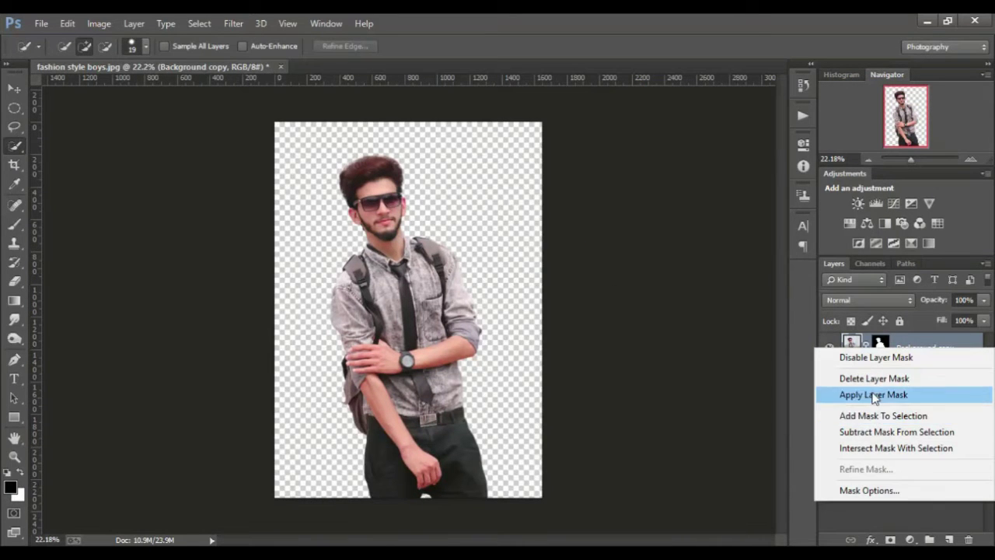
click(874, 395)
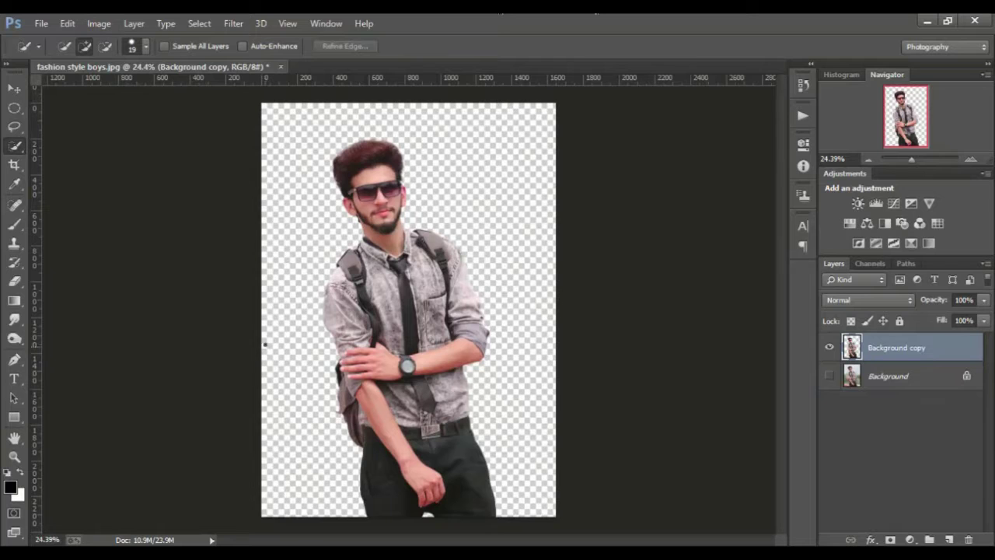
scroll(399, 181, down, 1)
scroll(399, 180, up, 3)
scroll(399, 181, up, 3)
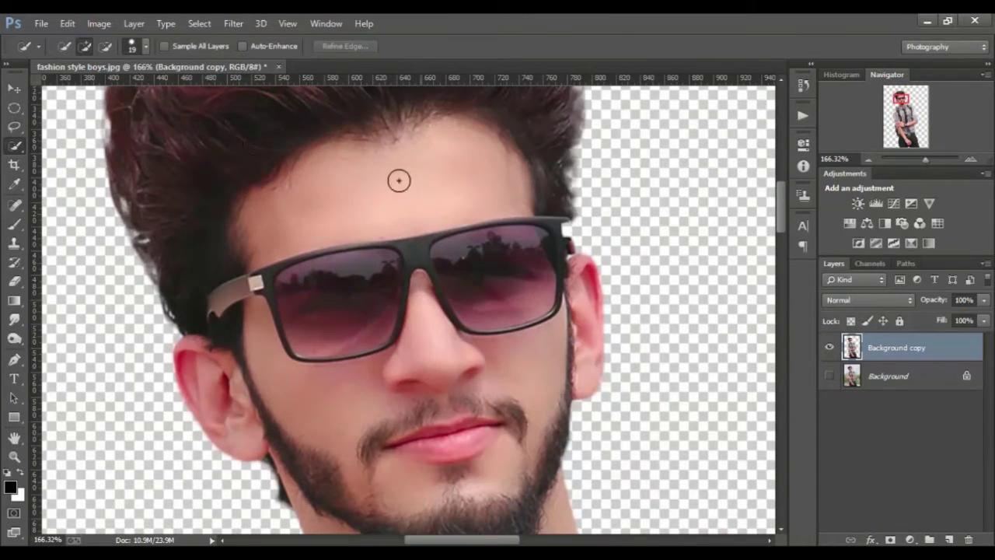
- Set up the Smudge tool with the 104 px textured brush at 18% strength
click(15, 319)
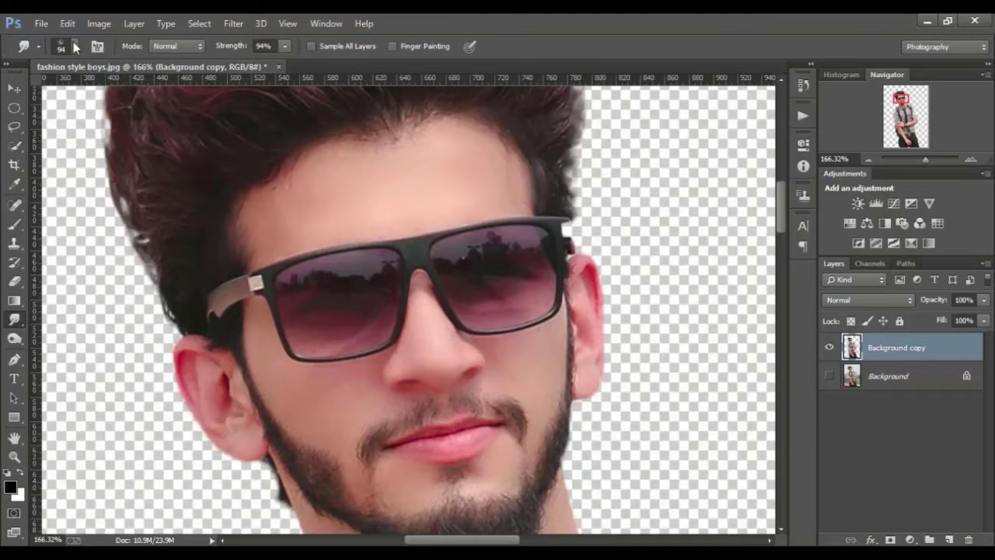
click(75, 48)
scroll(124, 202, down, 4)
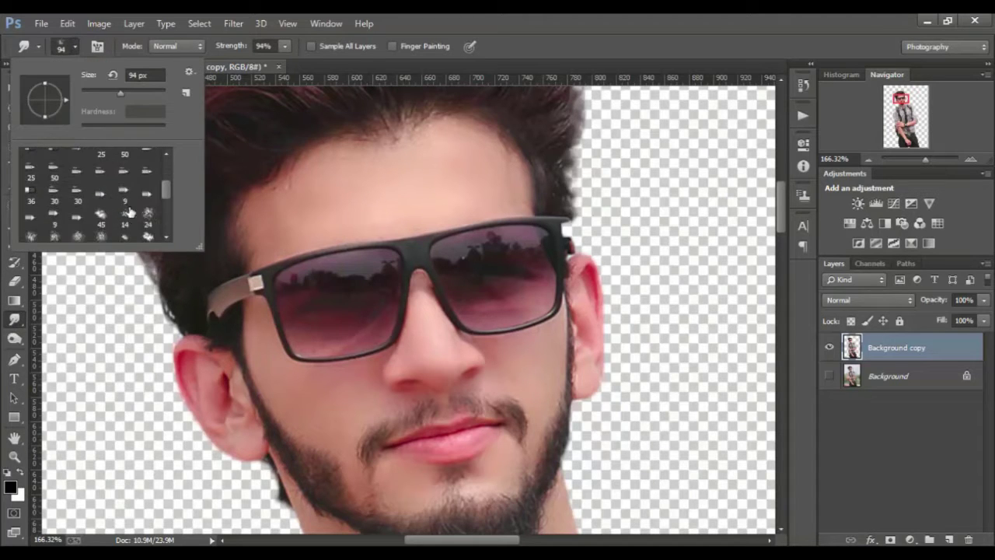
scroll(129, 211, down, 2)
scroll(129, 217, down, 3)
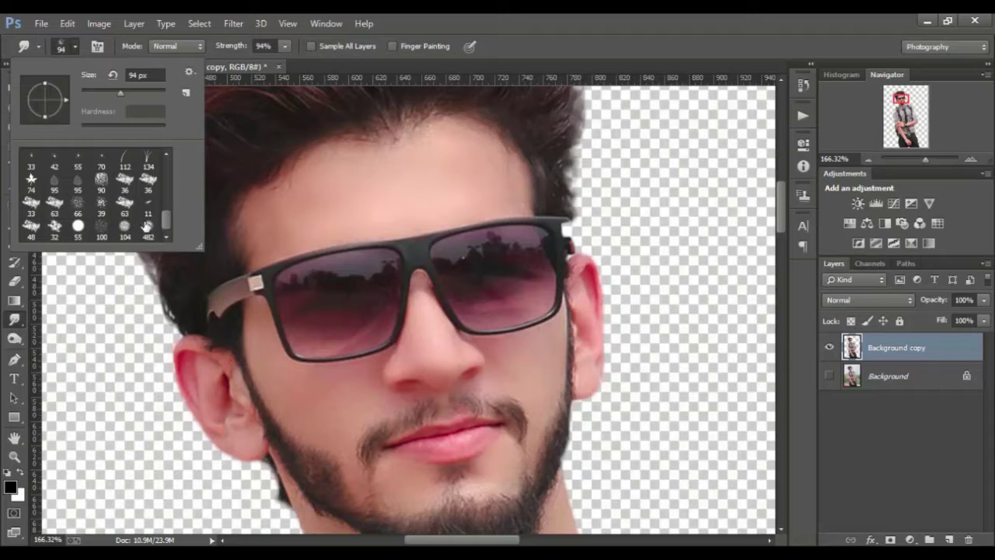
click(125, 227)
click(519, 51)
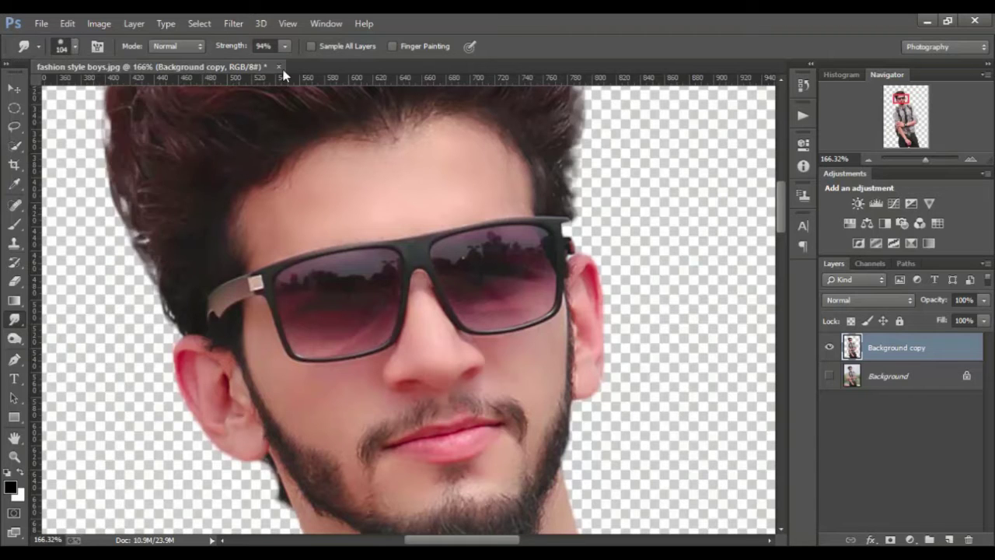
click(286, 46)
click(228, 61)
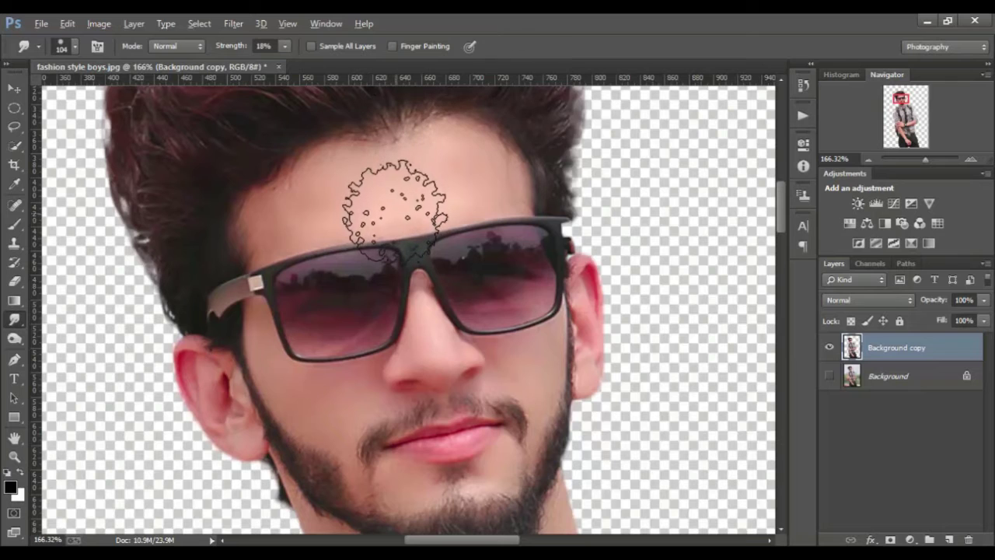
- Smudge the cutout edges with a 27–33 px brush, then show the original Background layer
drag(396, 213, 350, 201)
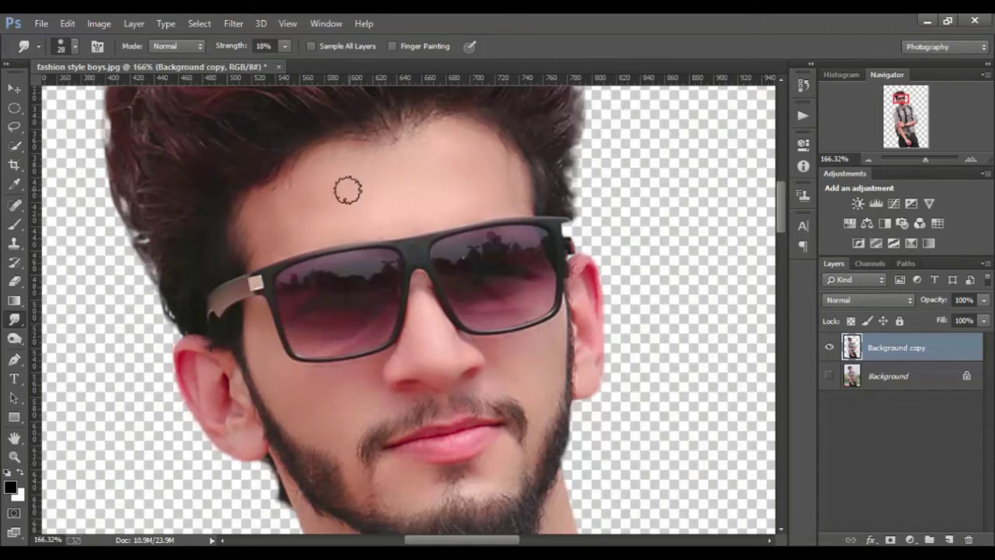
drag(340, 193, 340, 193)
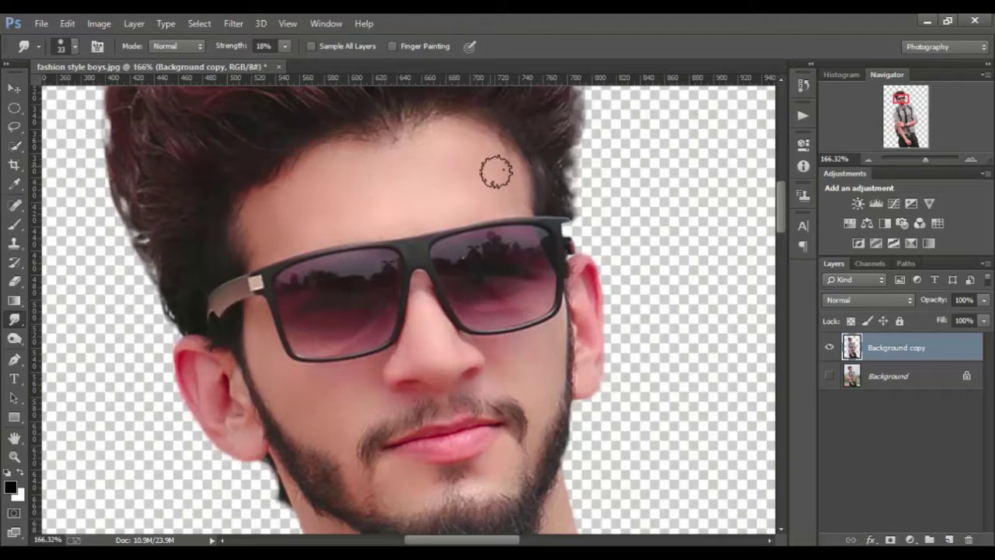
scroll(455, 206, down, 3)
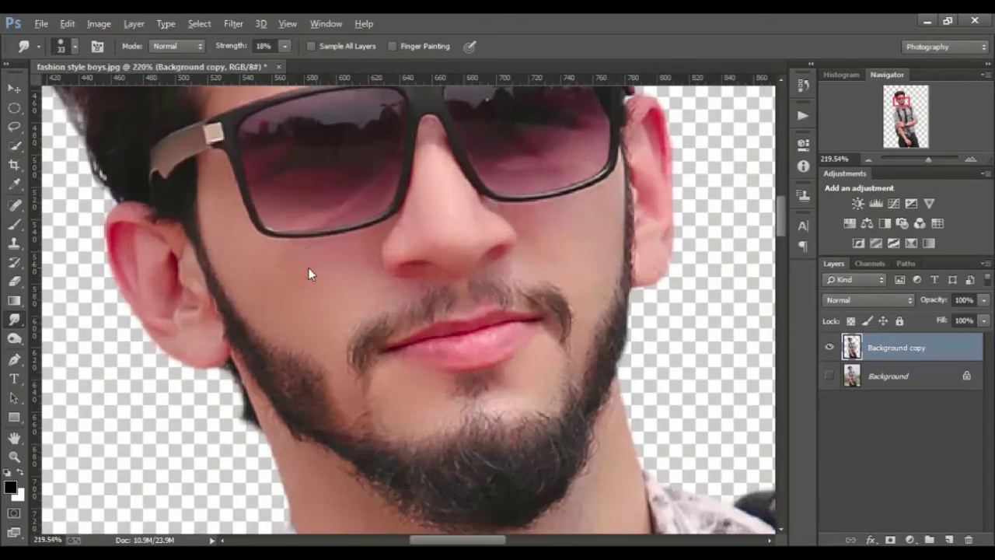
scroll(312, 271, up, 1)
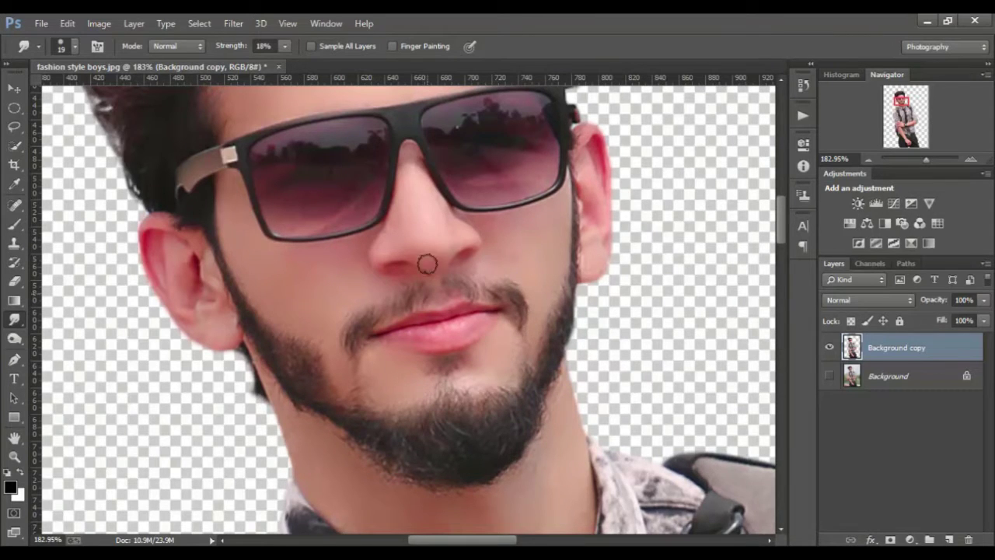
scroll(374, 218, down, 3)
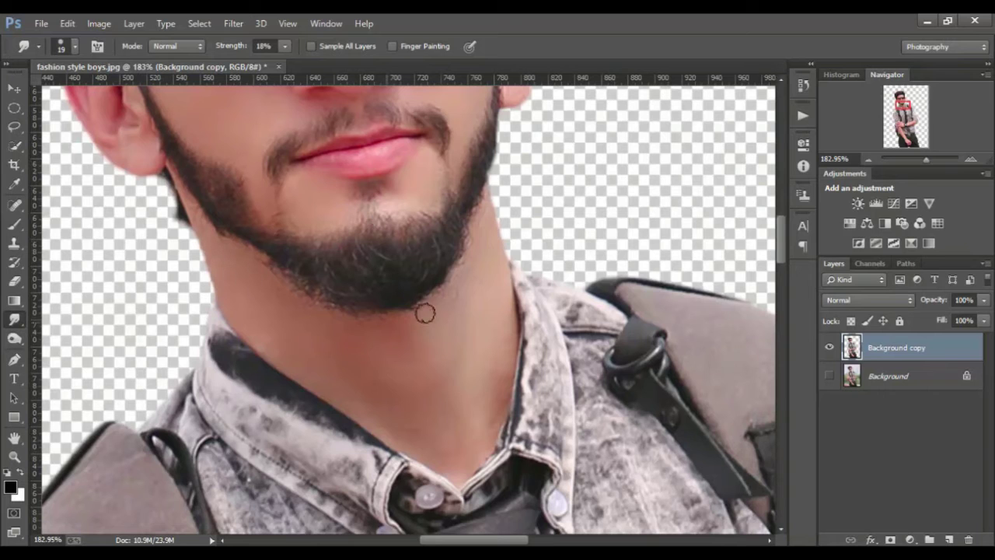
key(bracketright)
key(bracketright)
scroll(429, 323, down, 5)
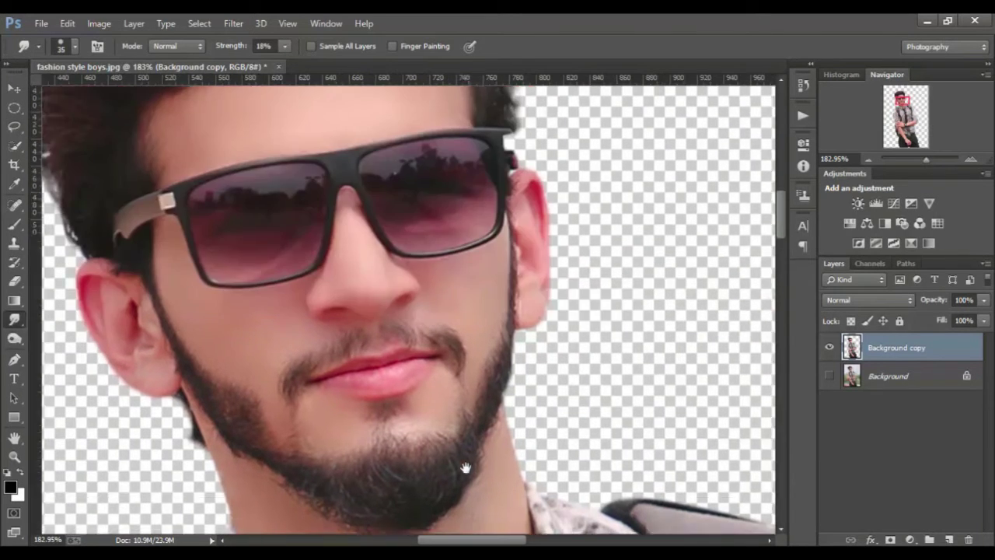
scroll(430, 324, down, 4)
scroll(429, 323, down, 1)
click(829, 375)
- Delete the original Background layer and commit the sky-and-trees image beneath the man
drag(892, 382, 968, 539)
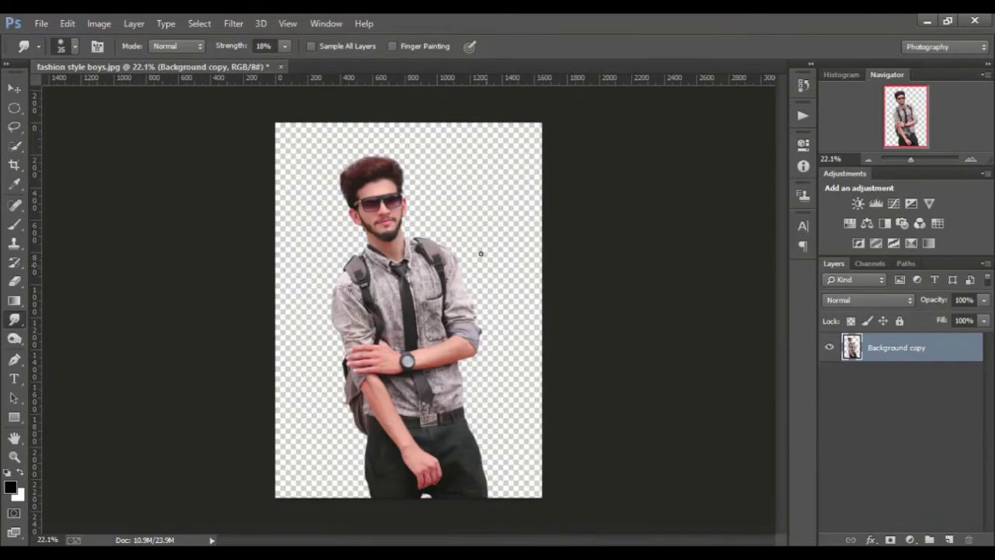
key(v)
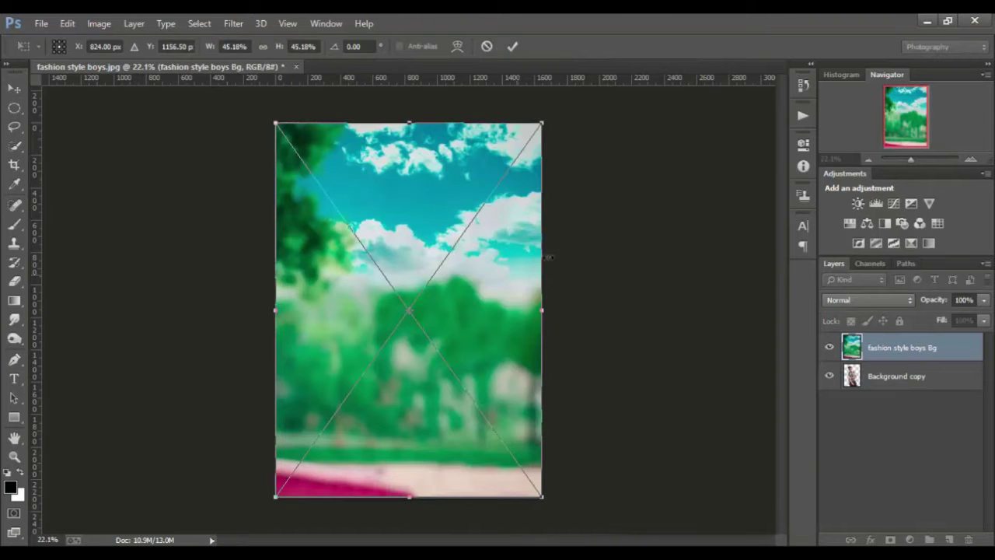
key(Return)
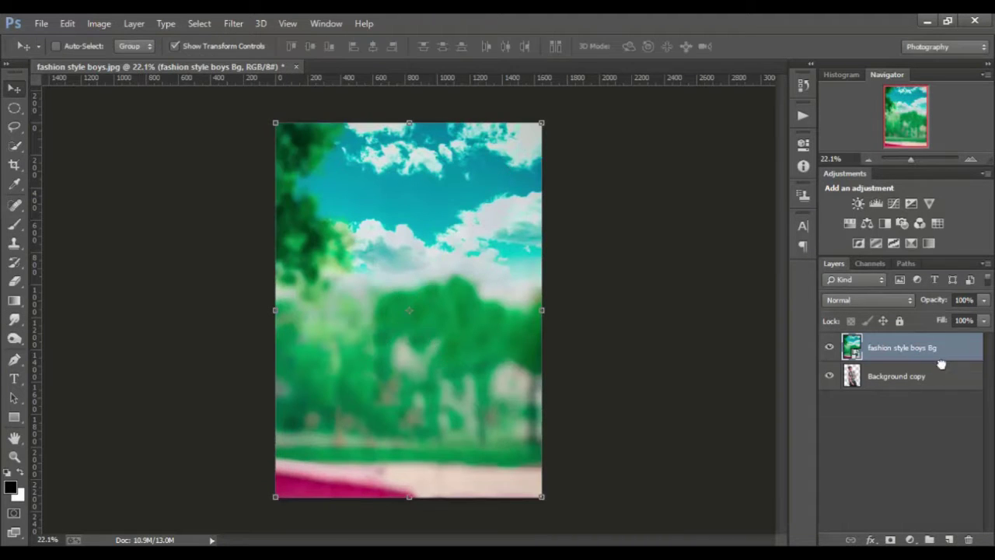
drag(944, 362, 937, 389)
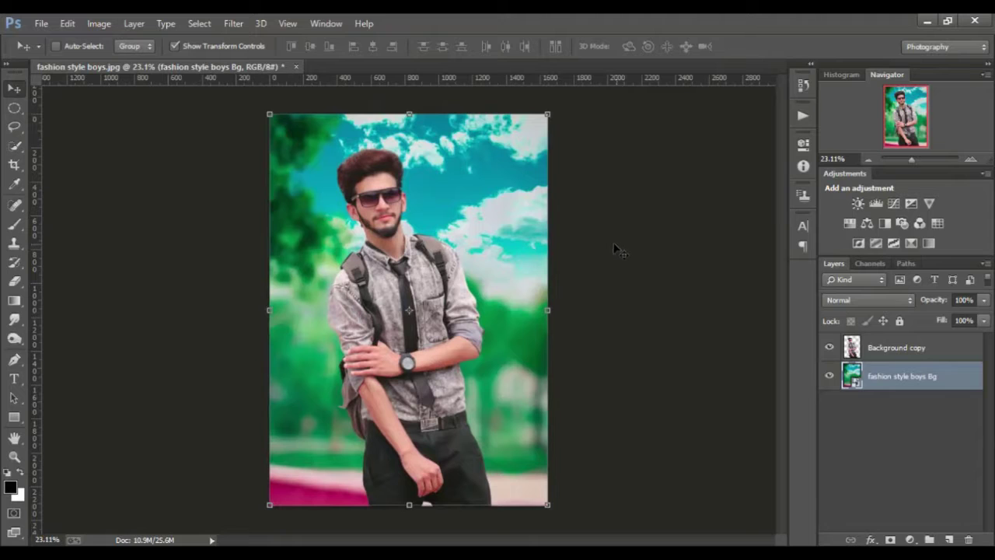
click(894, 349)
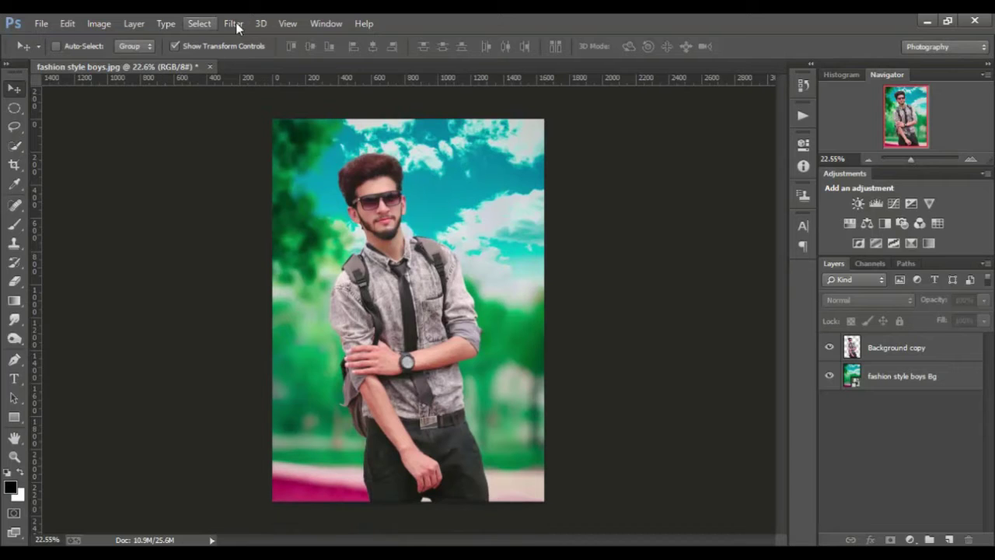
- Make the man's Background copy layer active and open the Filter menu
click(234, 23)
mouse_move(199, 24)
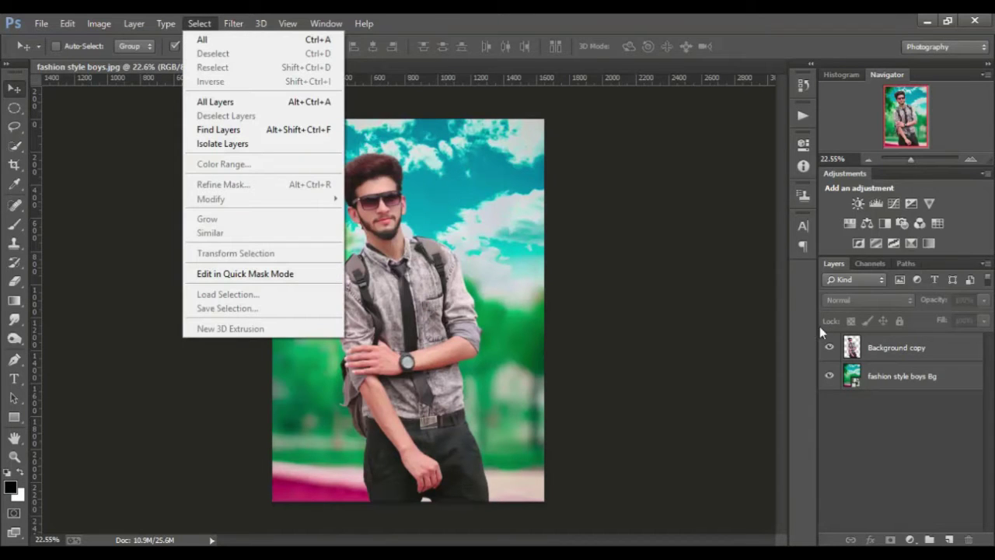
click(909, 377)
click(887, 348)
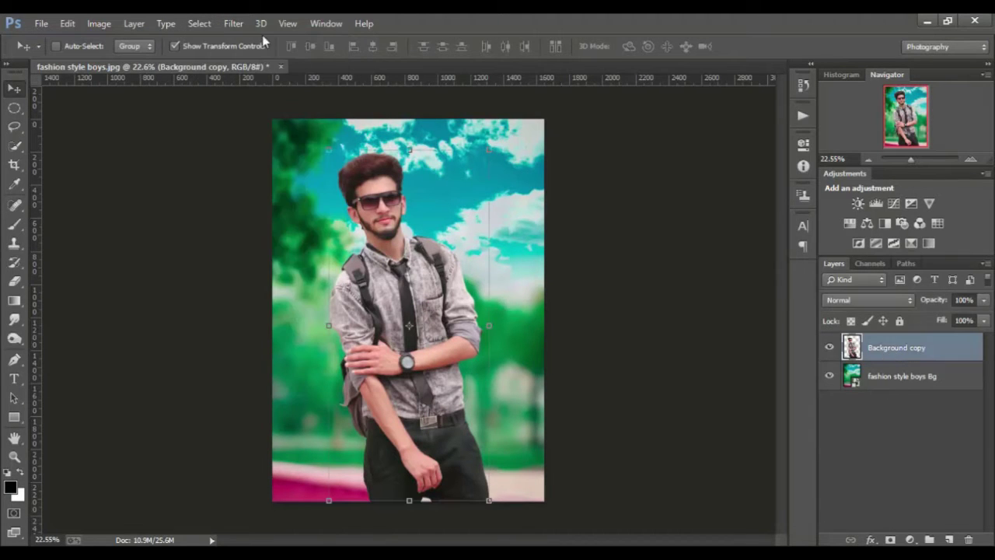
click(233, 23)
- In Camera Raw Detail, set sharpening Amount and Luminance noise reduction to 10
click(264, 104)
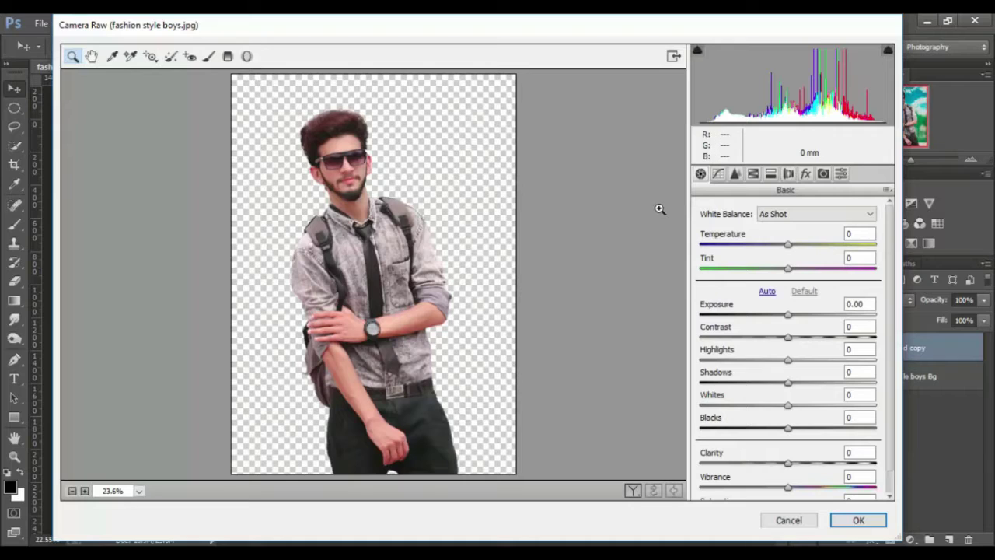
click(736, 175)
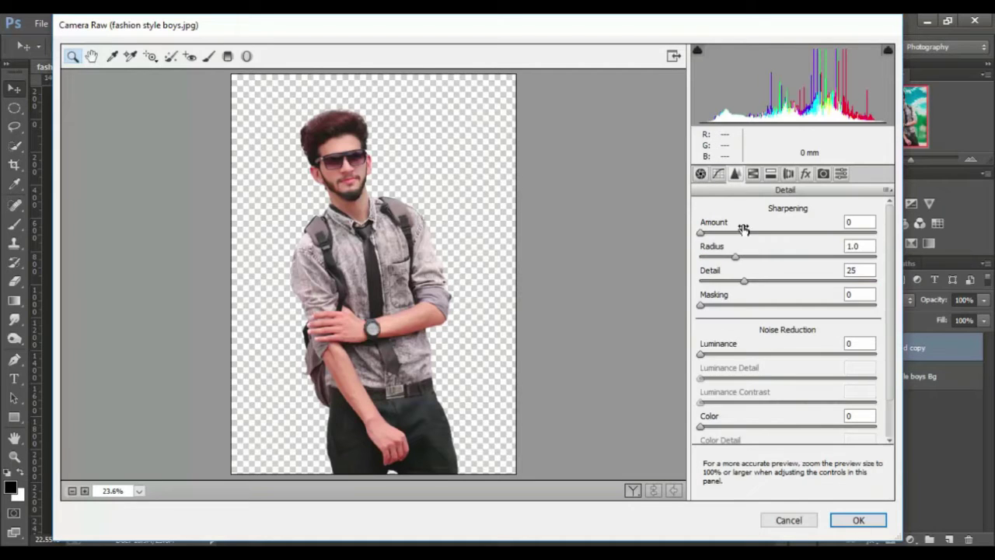
click(718, 355)
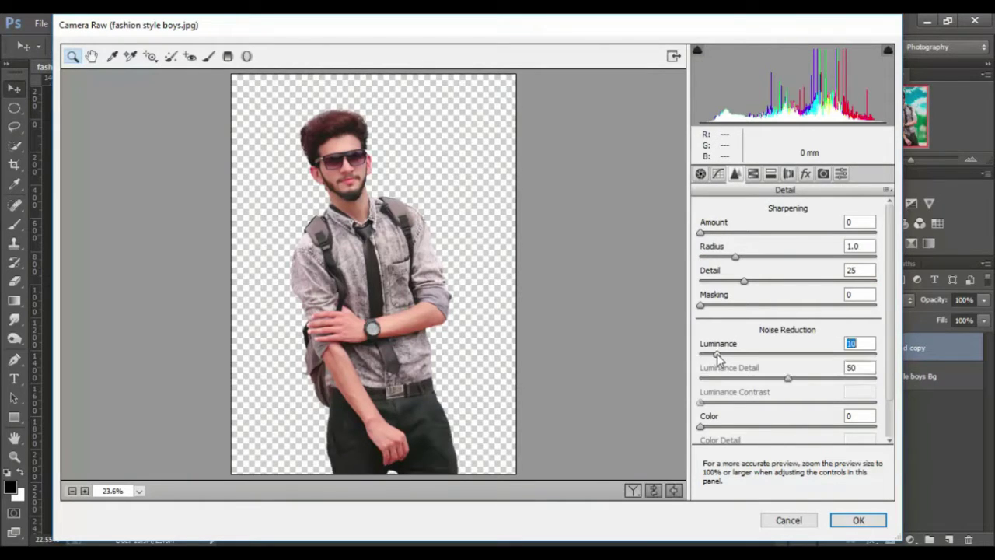
click(712, 234)
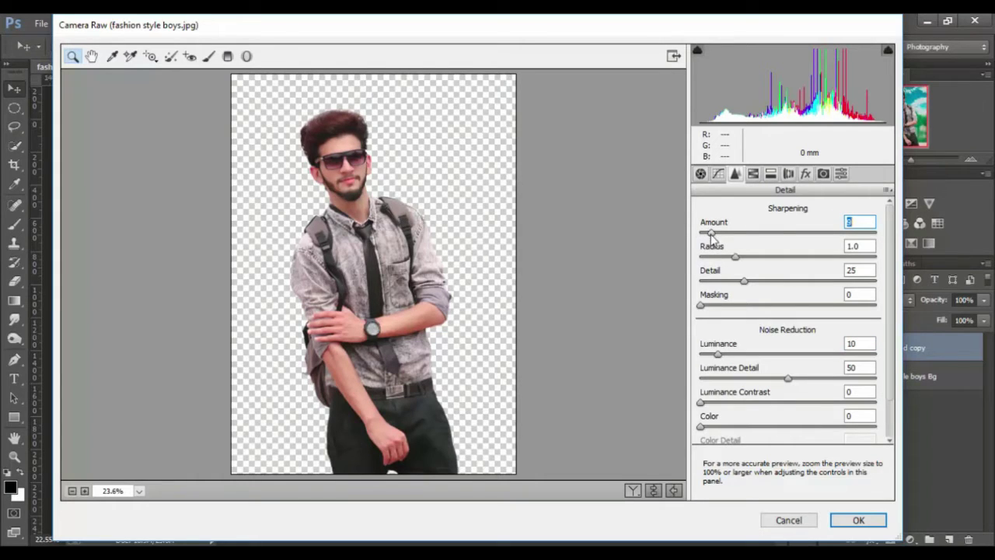
click(701, 175)
- In Basic, set Clarity +8, Blacks −10, Shadows +24, Contrast +10 and Vibrance +8
click(354, 169)
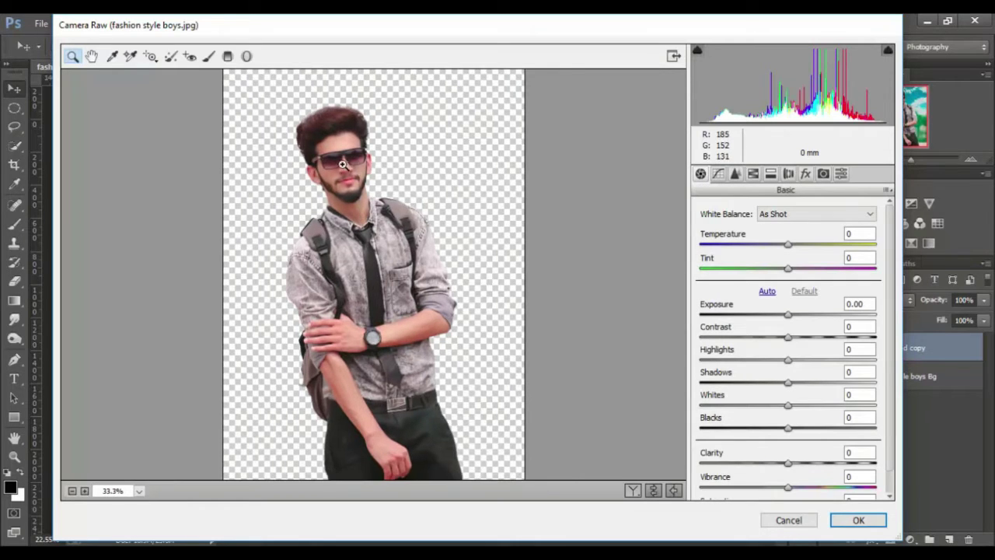
click(336, 169)
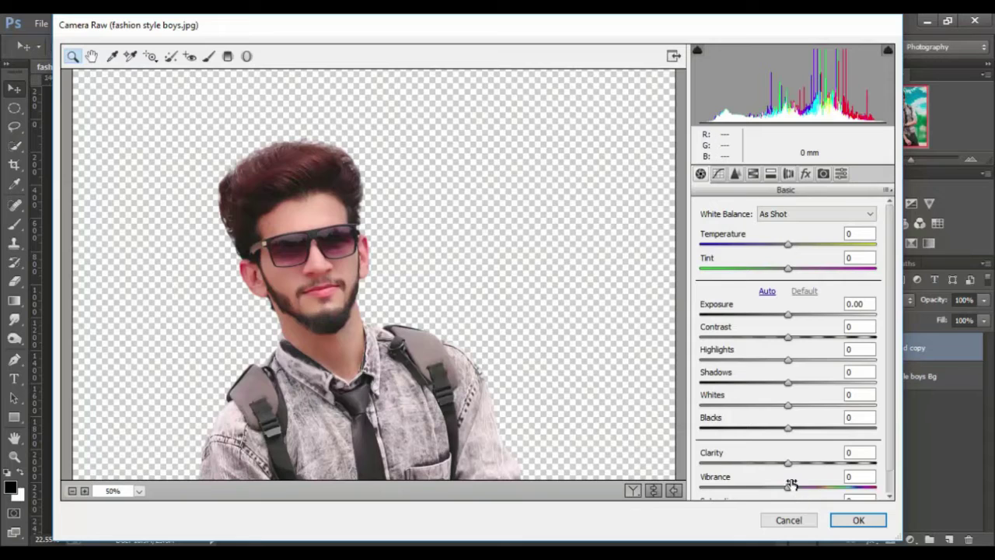
drag(790, 467, 797, 469)
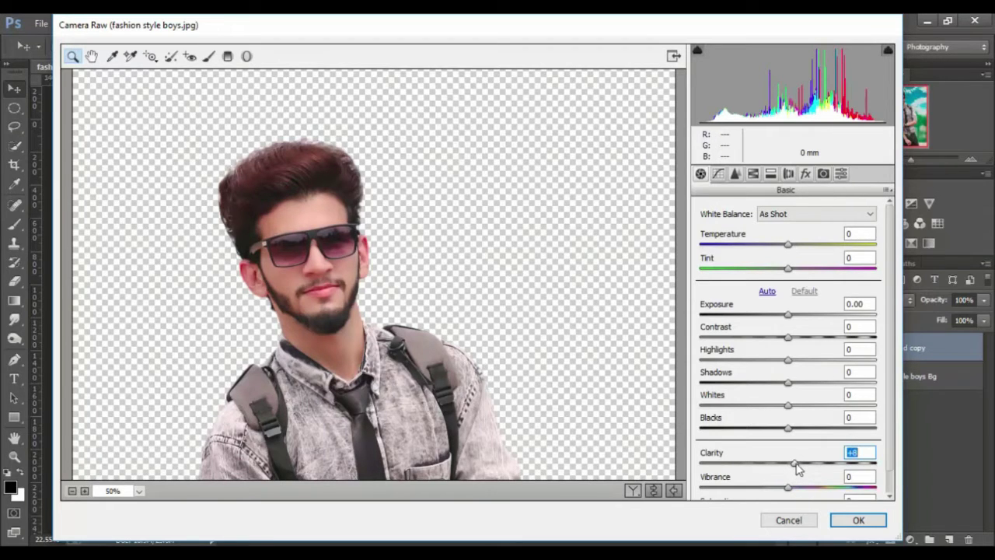
drag(783, 431, 775, 432)
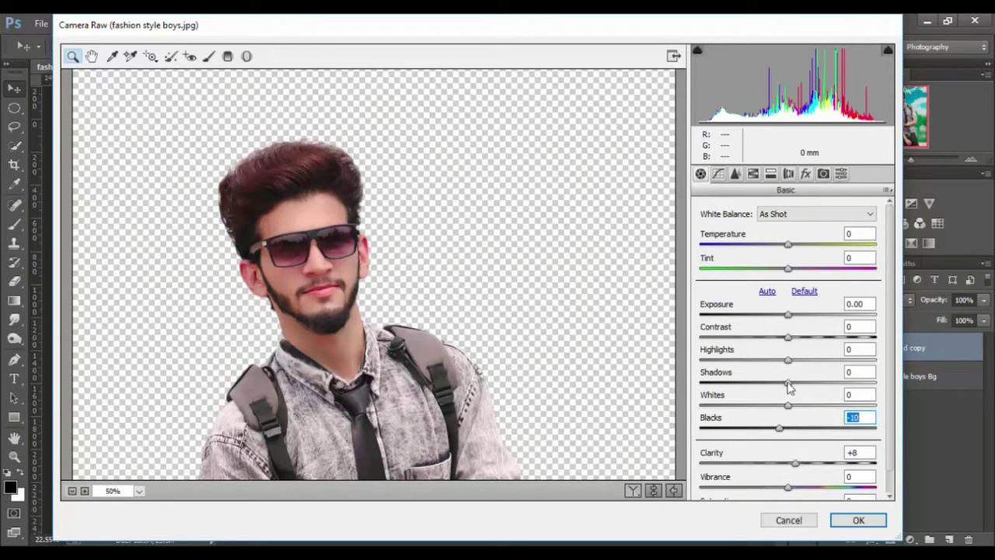
mouse_move(789, 386)
mouse_down()
mouse_move(820, 393)
mouse_move(810, 393)
mouse_up()
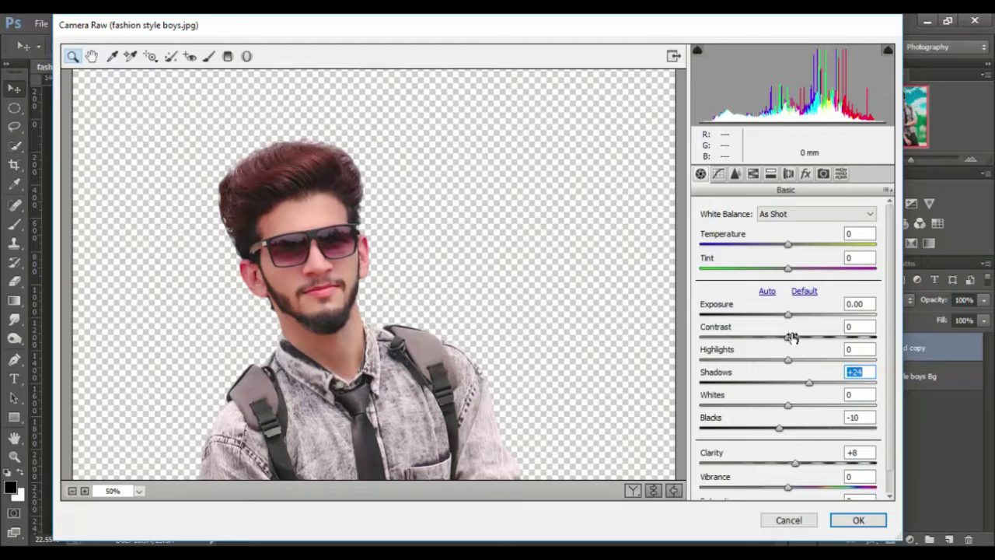
drag(795, 336, 804, 340)
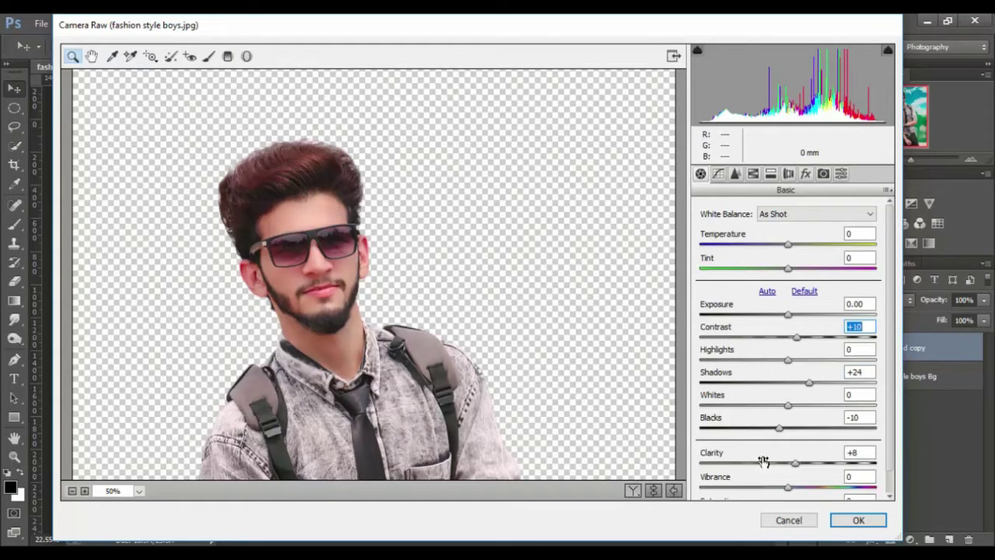
scroll(774, 470, down, 2)
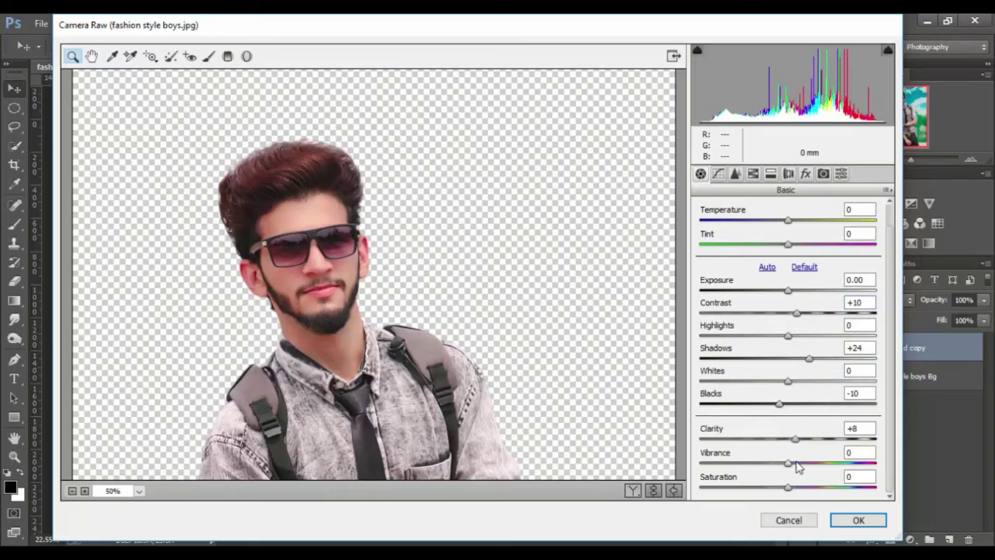
drag(797, 465, 795, 464)
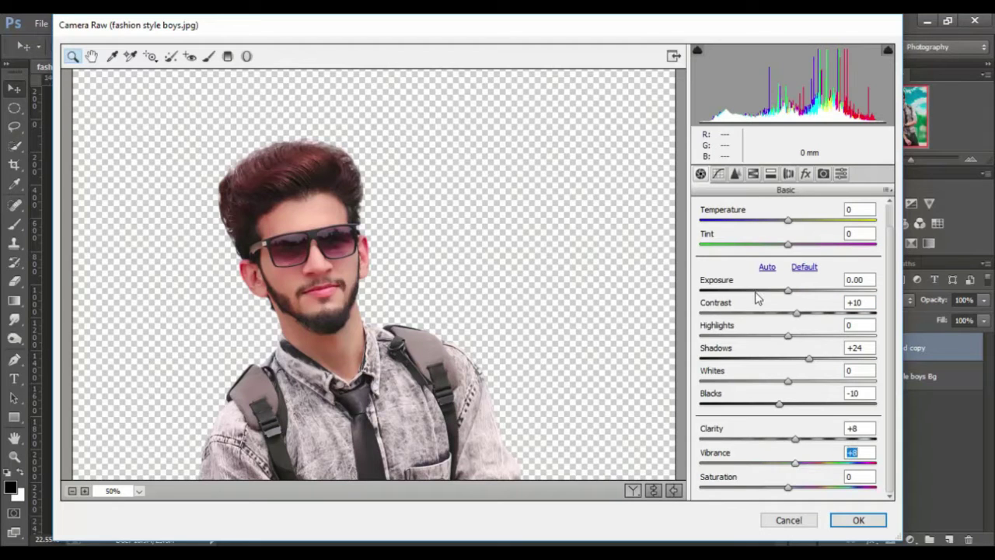
click(735, 175)
click(736, 176)
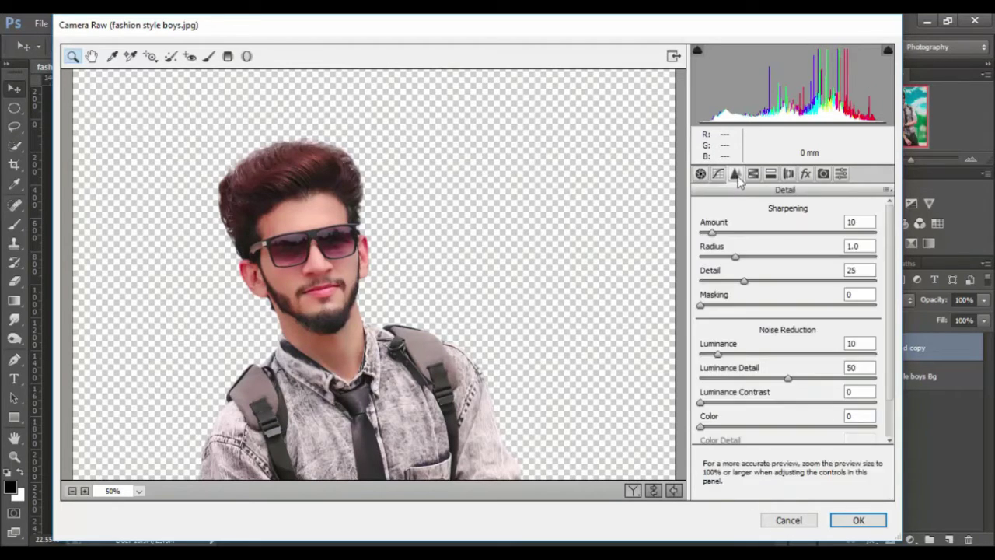
- Lower Oranges saturation, then set HSL luminance Reds +6 and Oranges +29
click(753, 175)
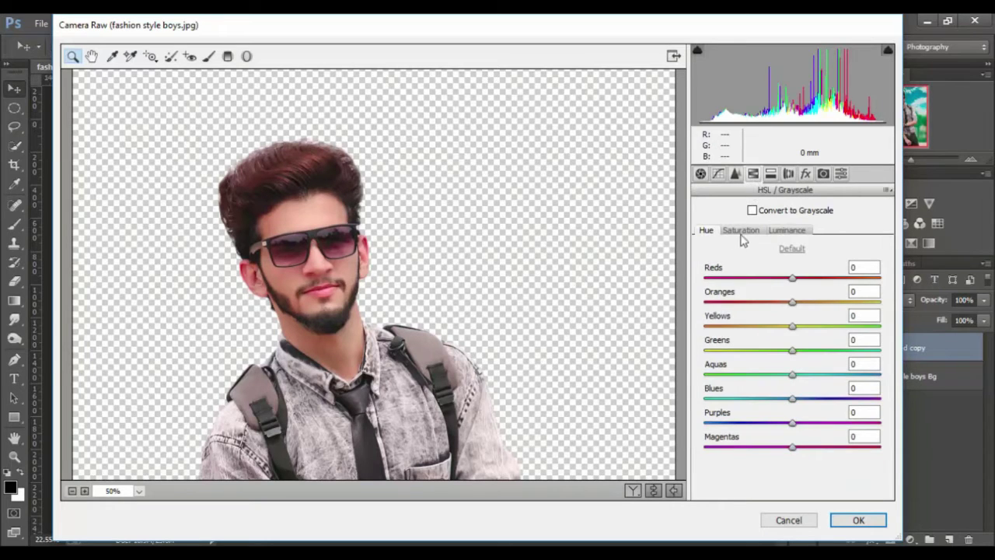
click(741, 232)
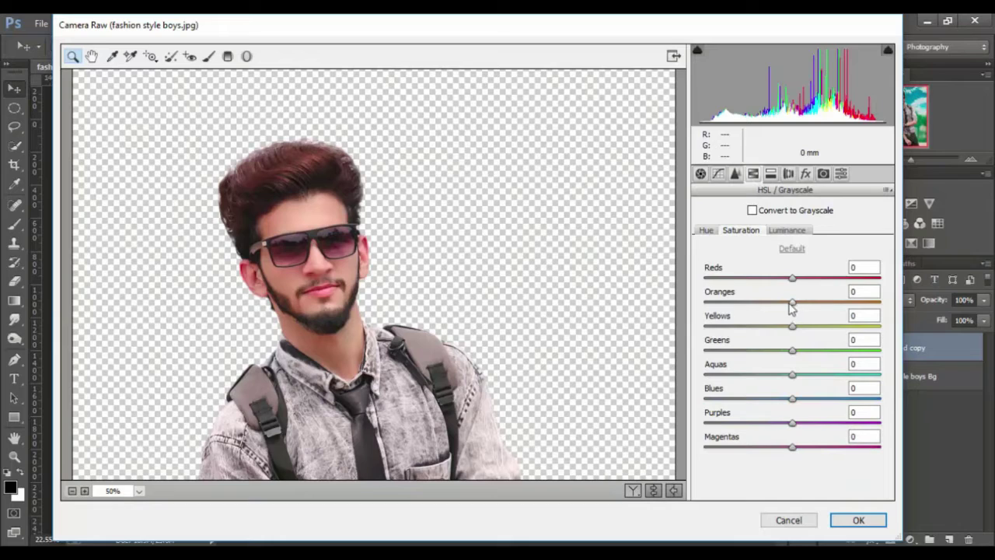
key(Down)
key(Down)
key(Down)
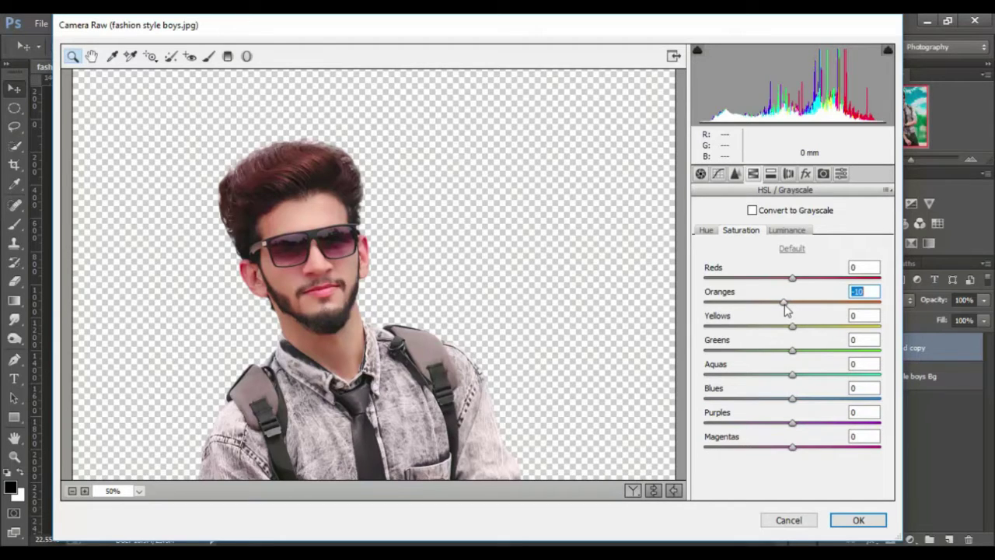
click(786, 231)
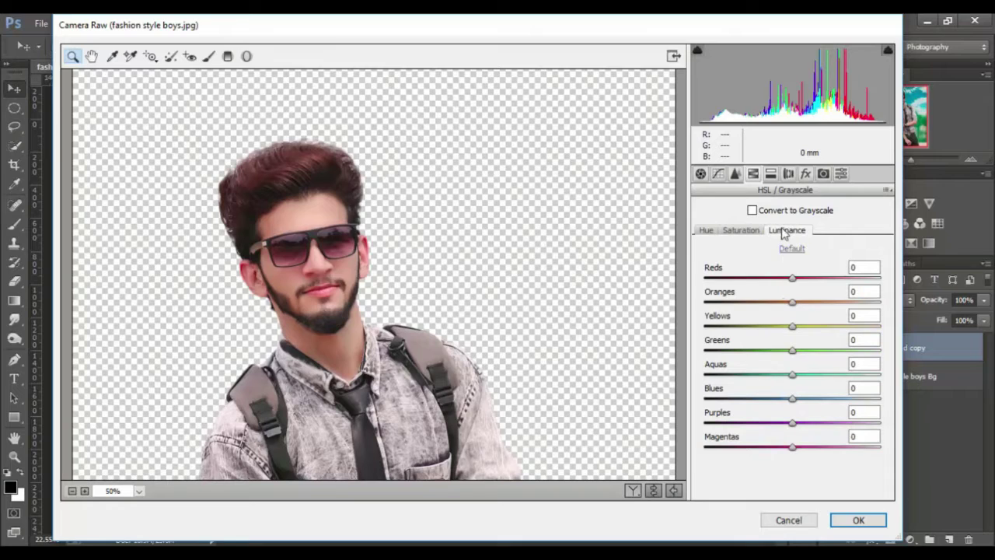
drag(797, 281, 833, 282)
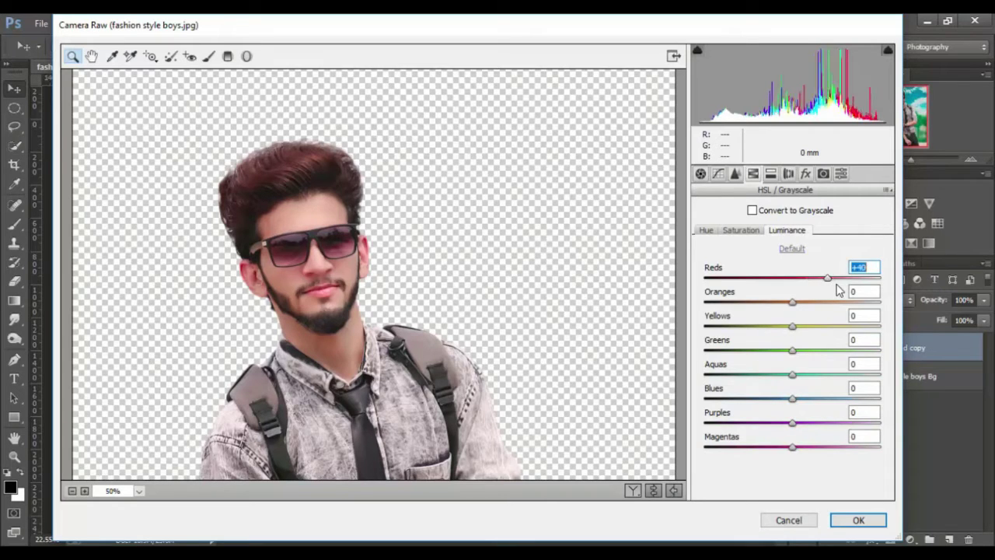
click(798, 279)
click(818, 304)
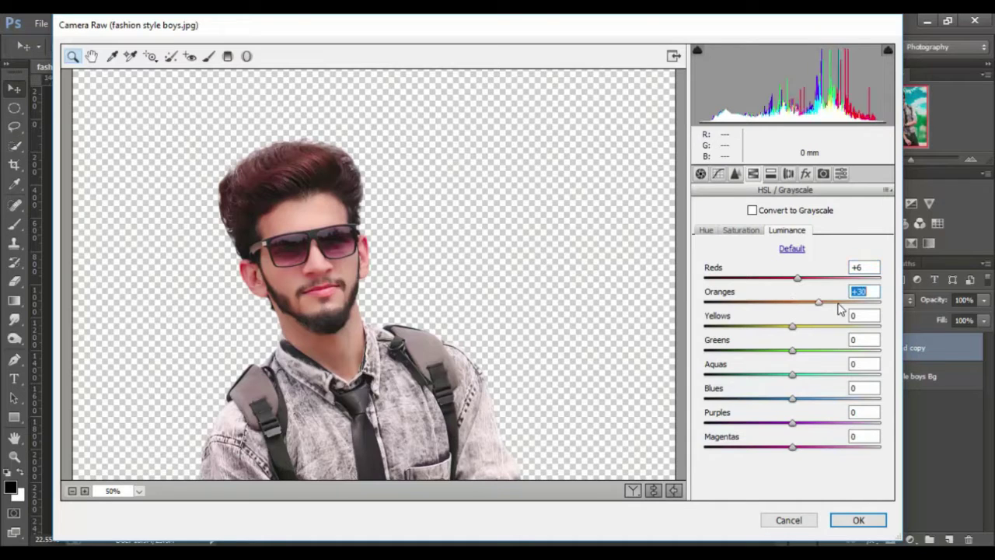
click(828, 304)
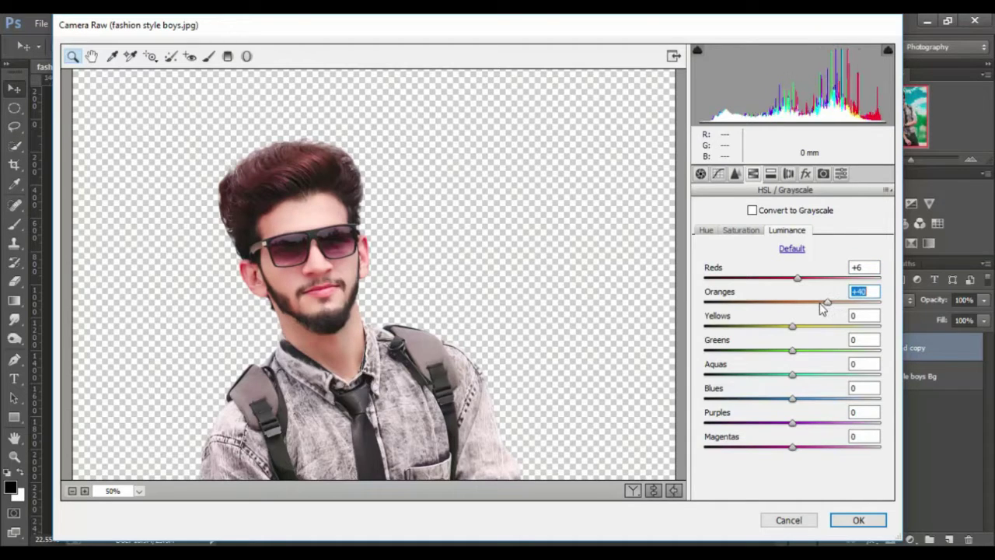
click(818, 304)
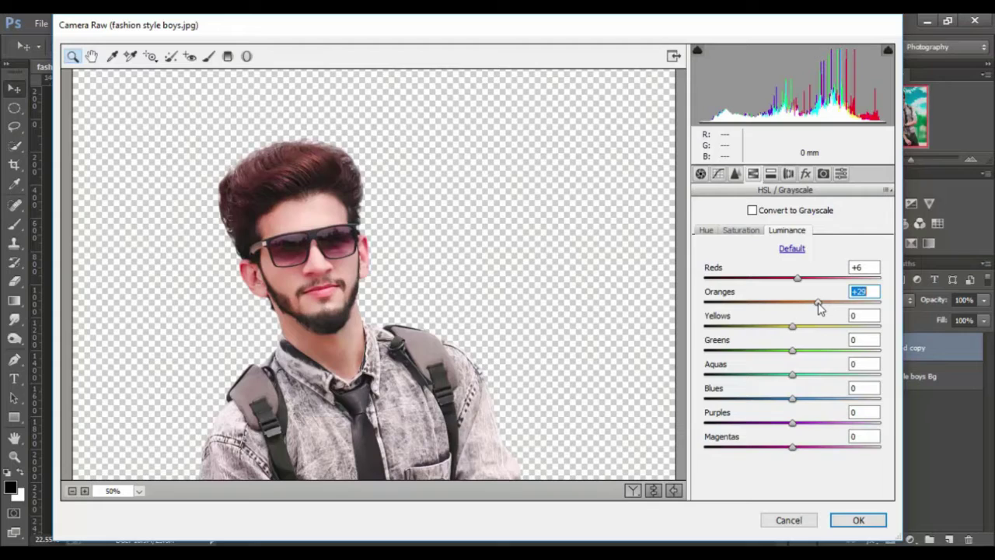
- Raise Reds saturation to +6 and zoom the preview out to the whole figure
click(740, 231)
click(797, 282)
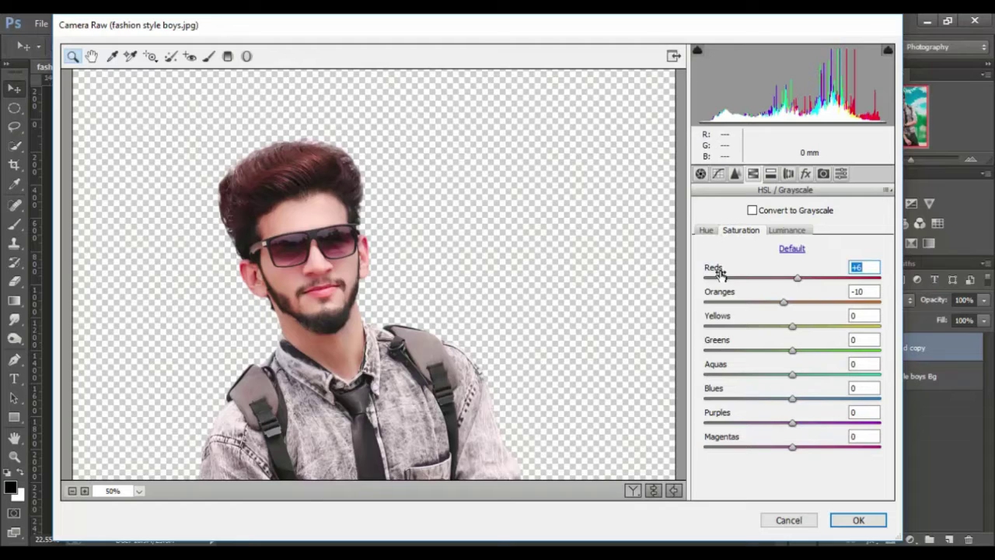
click(72, 491)
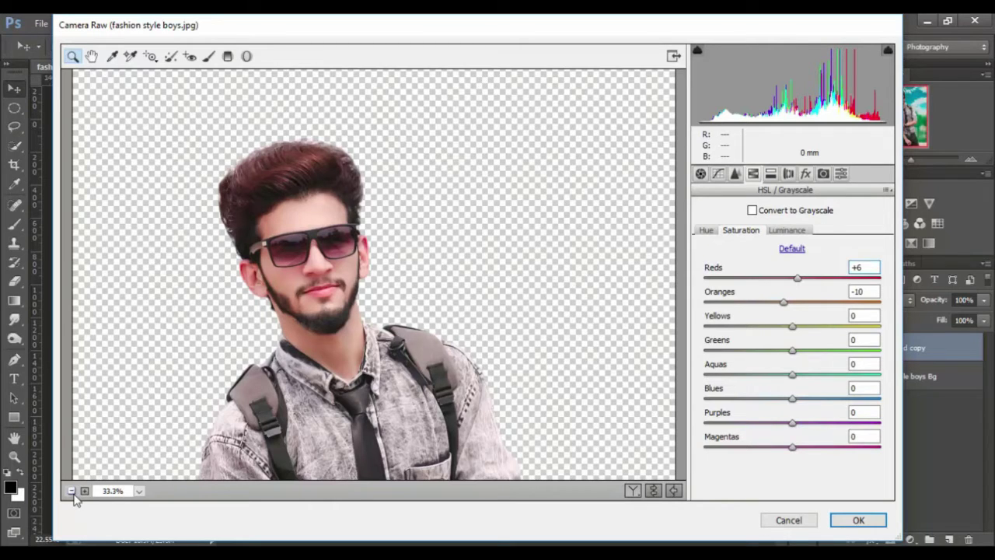
click(71, 490)
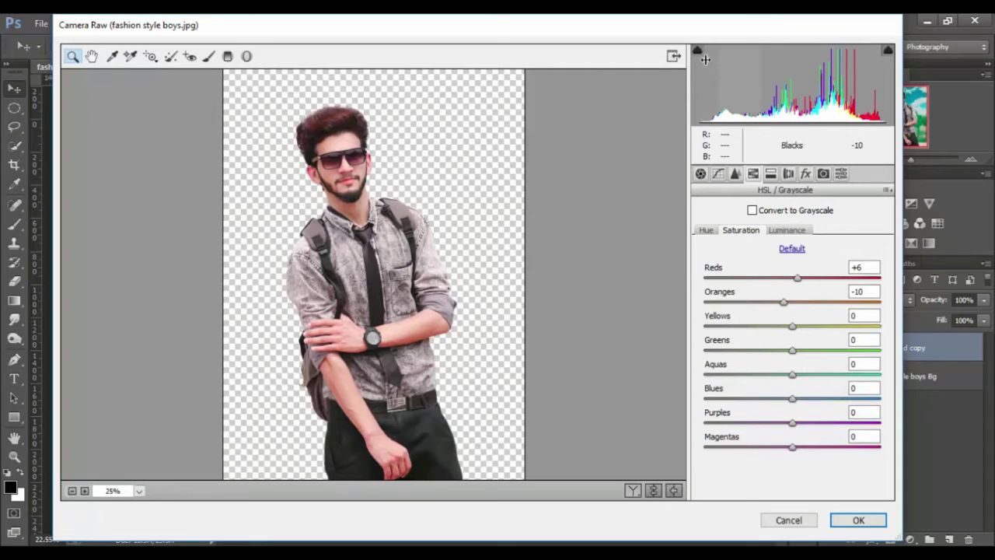
click(673, 56)
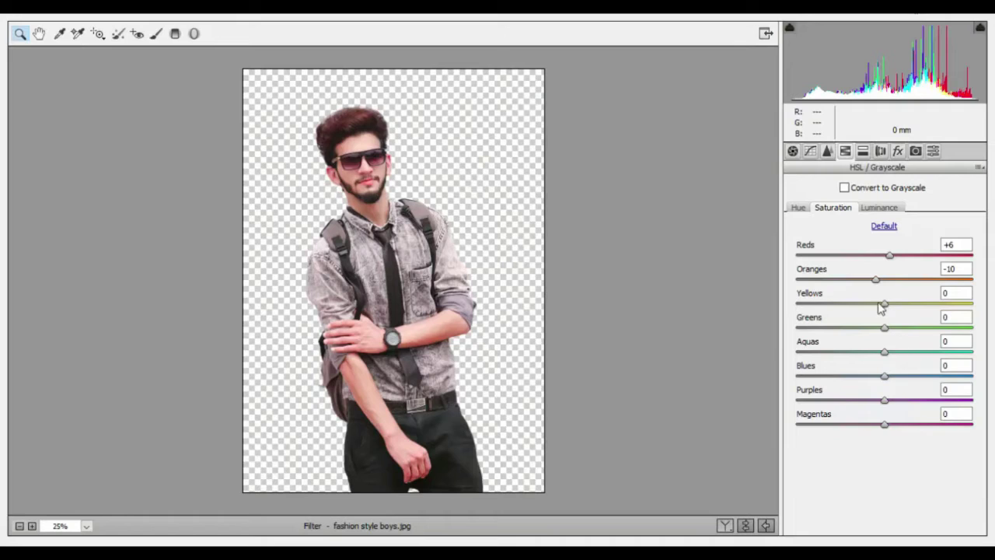
- Set luminance Blues −2, Purples +28, Magentas +20 and apply the Camera Raw grade
click(880, 210)
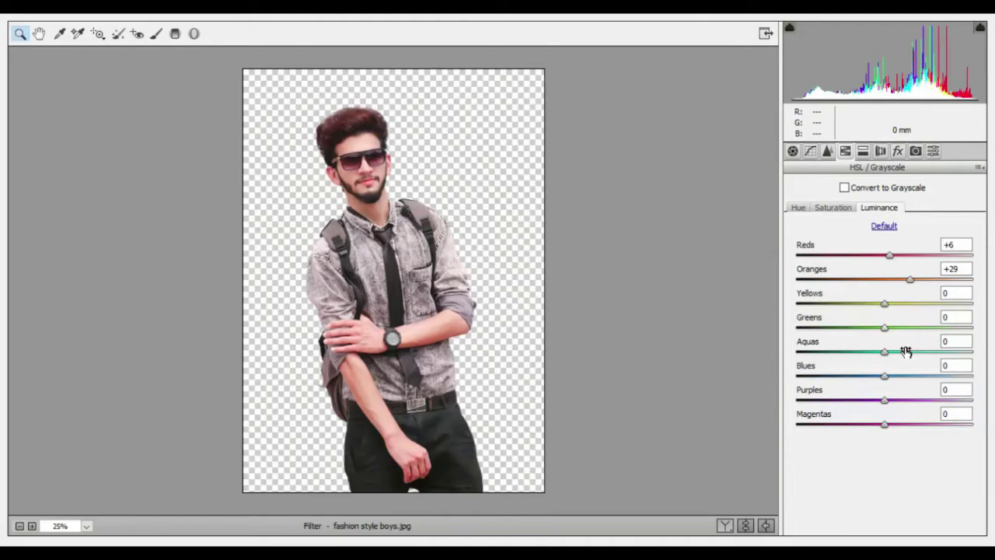
drag(853, 378, 885, 402)
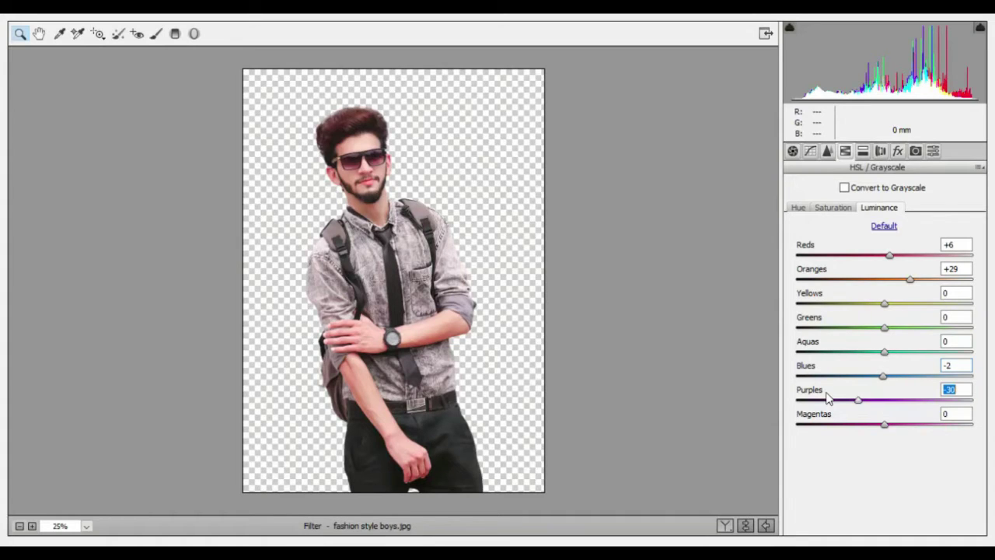
drag(913, 402, 909, 402)
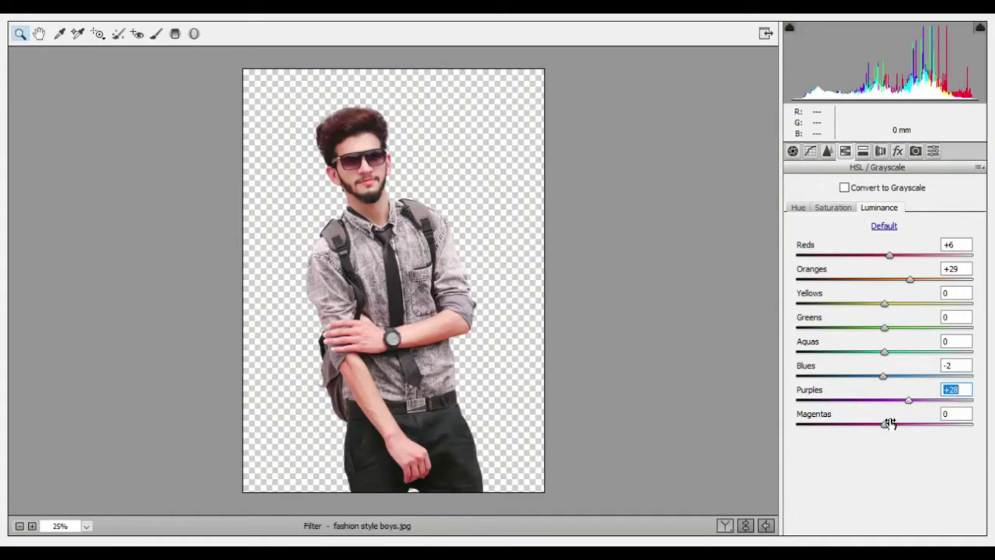
click(932, 425)
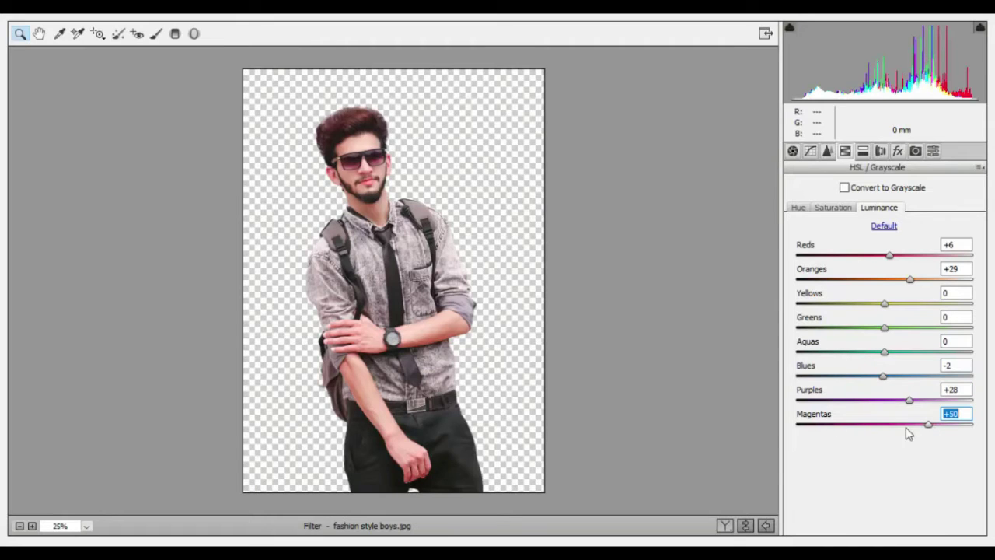
click(903, 424)
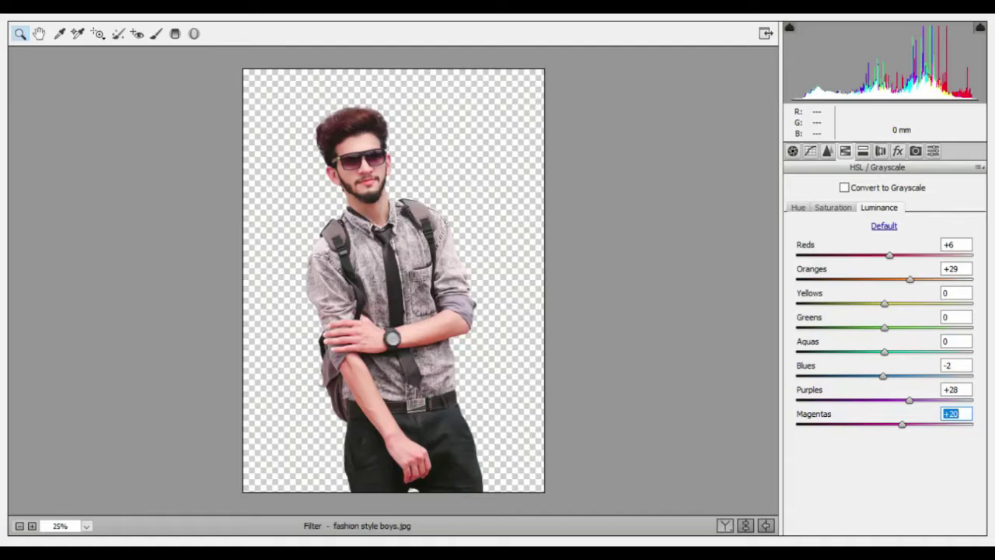
key(Return)
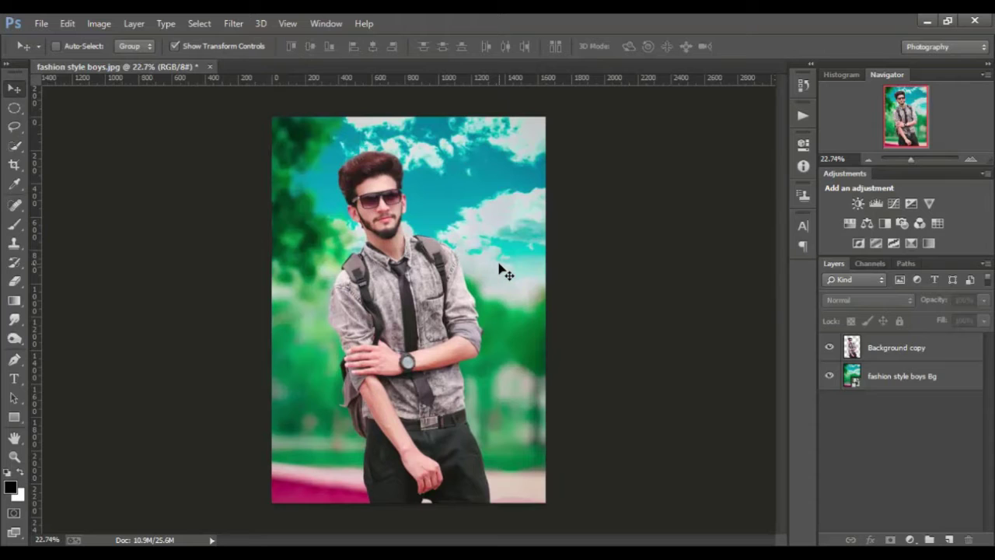
- Hide the man, give the sky-and-trees layer a 9.0 px Gaussian Blur, then reshow him
click(886, 377)
click(829, 348)
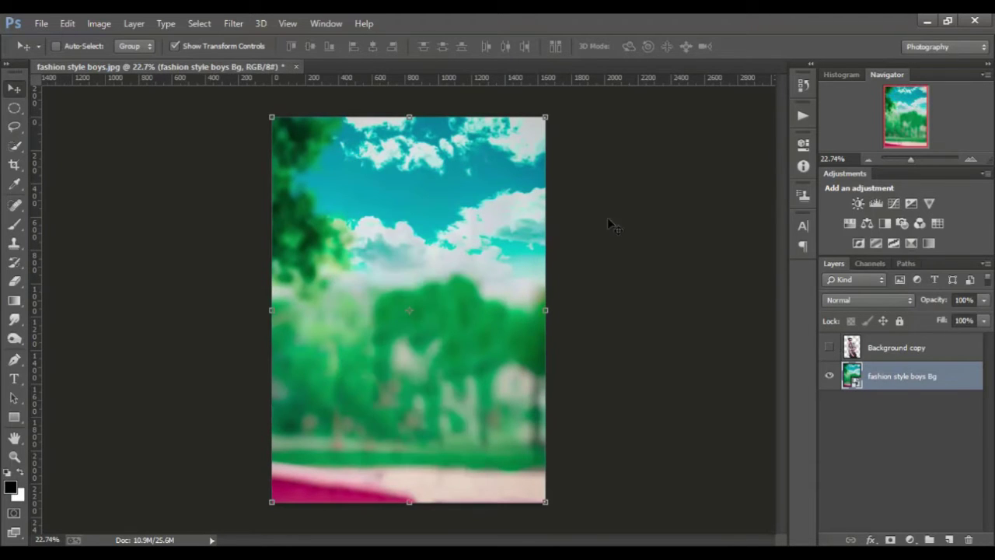
click(234, 25)
mouse_move(259, 213)
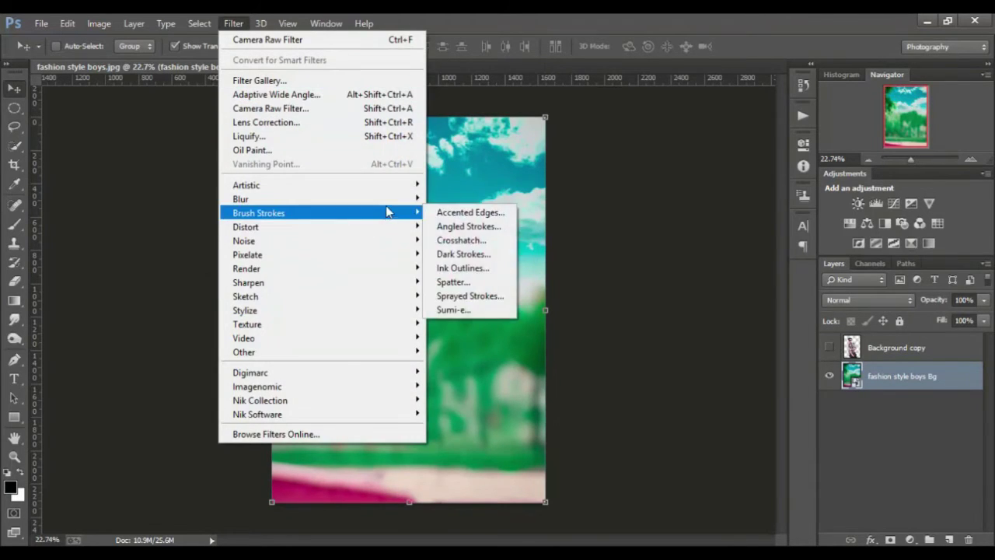
mouse_move(241, 199)
click(466, 300)
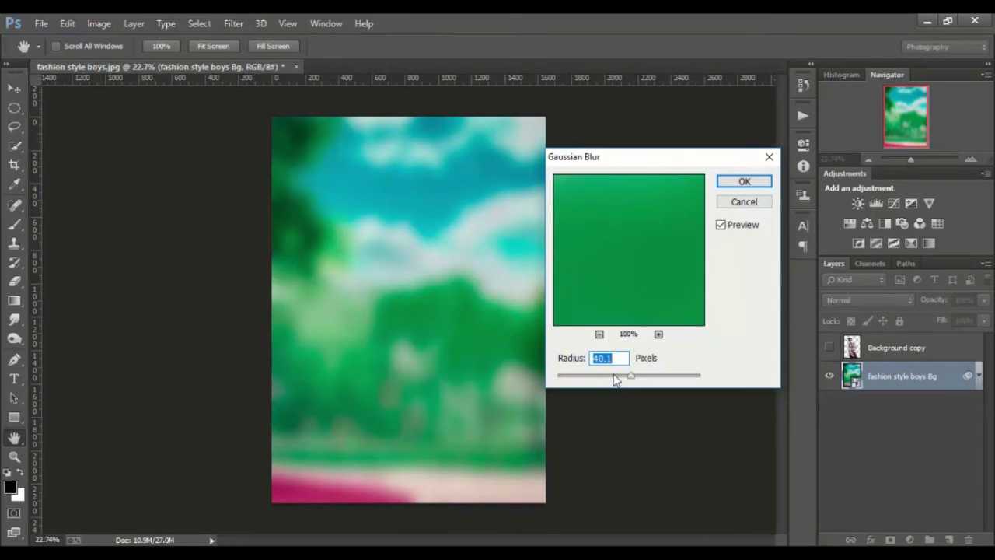
click(611, 375)
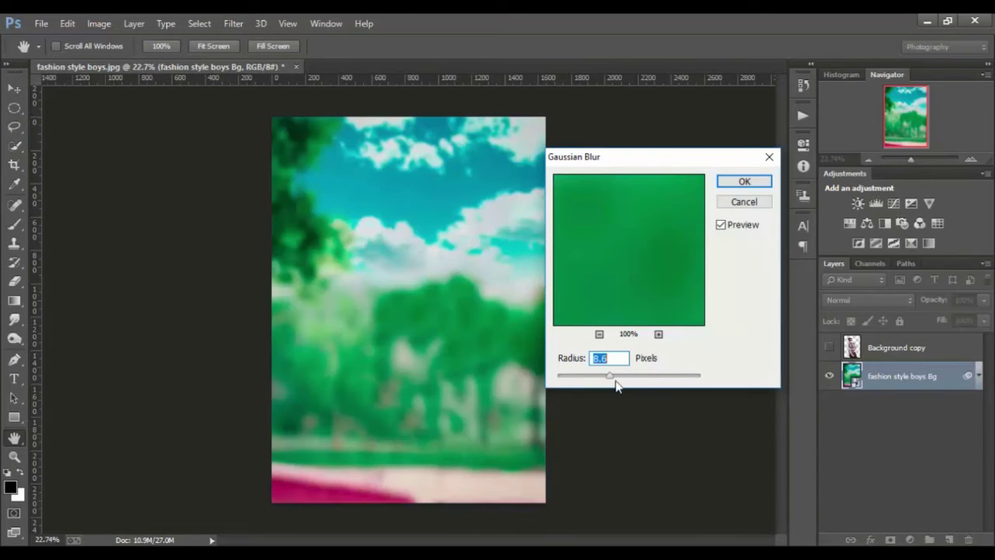
click(611, 374)
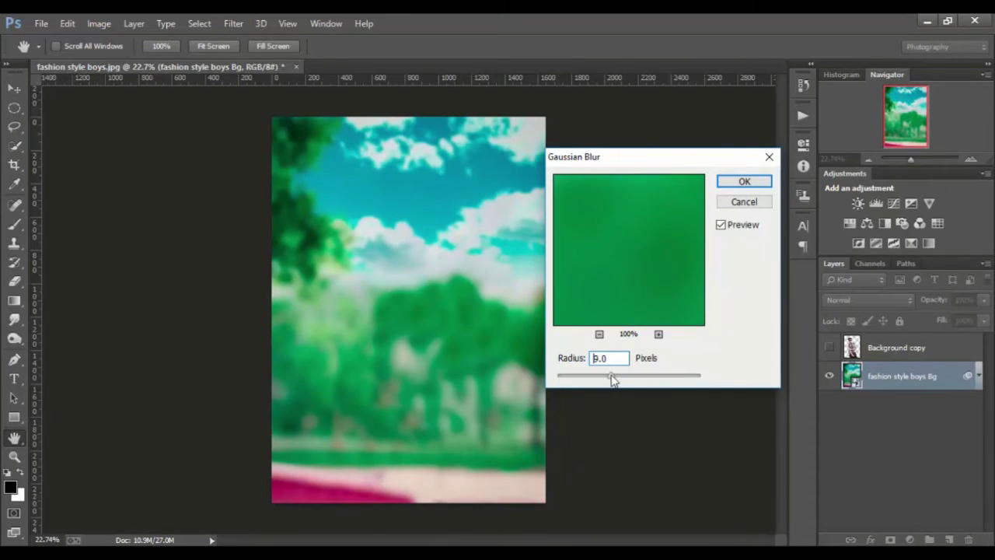
click(745, 182)
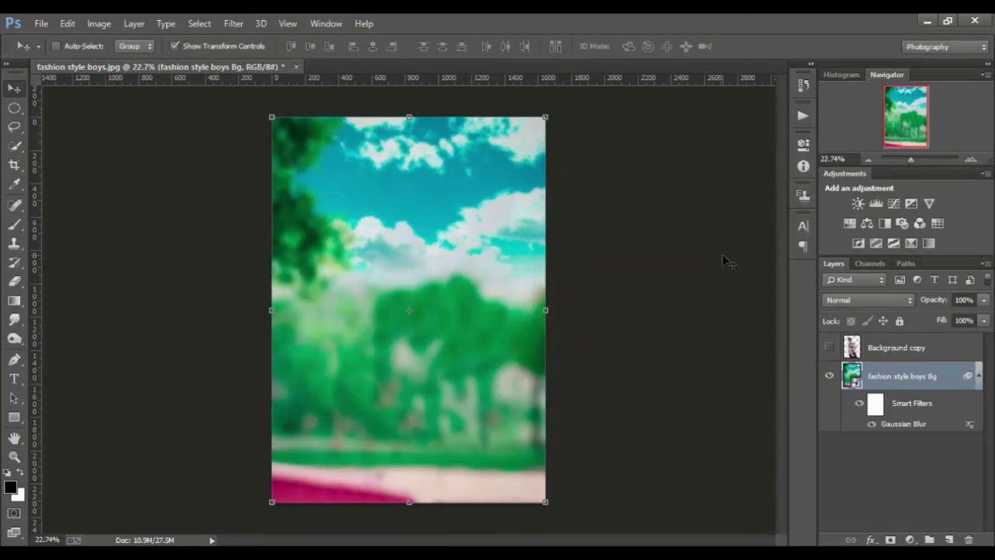
click(978, 376)
click(829, 348)
- Select the sky-and-trees layer and launch the Camera Raw Filter on it
click(898, 434)
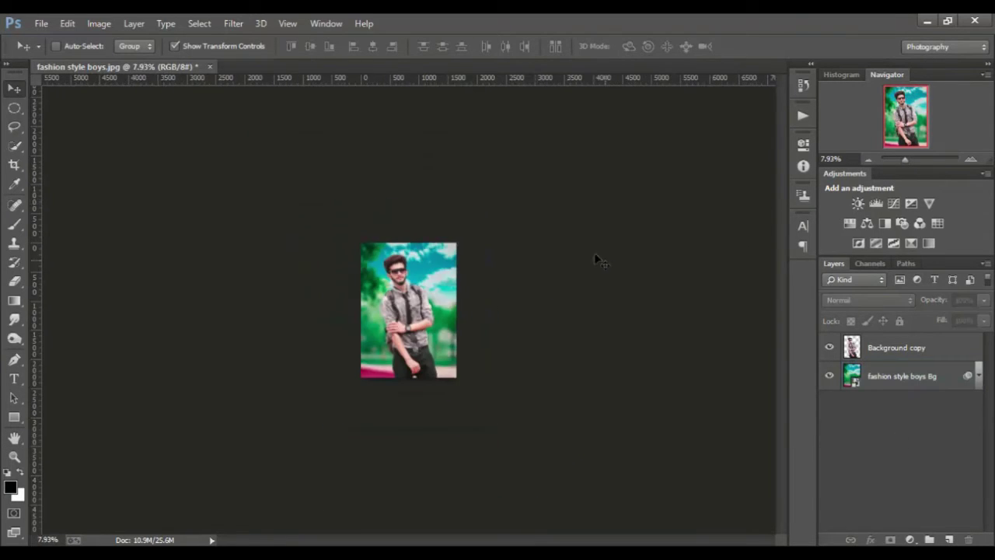
scroll(529, 210, up, 5)
scroll(592, 224, up, 1)
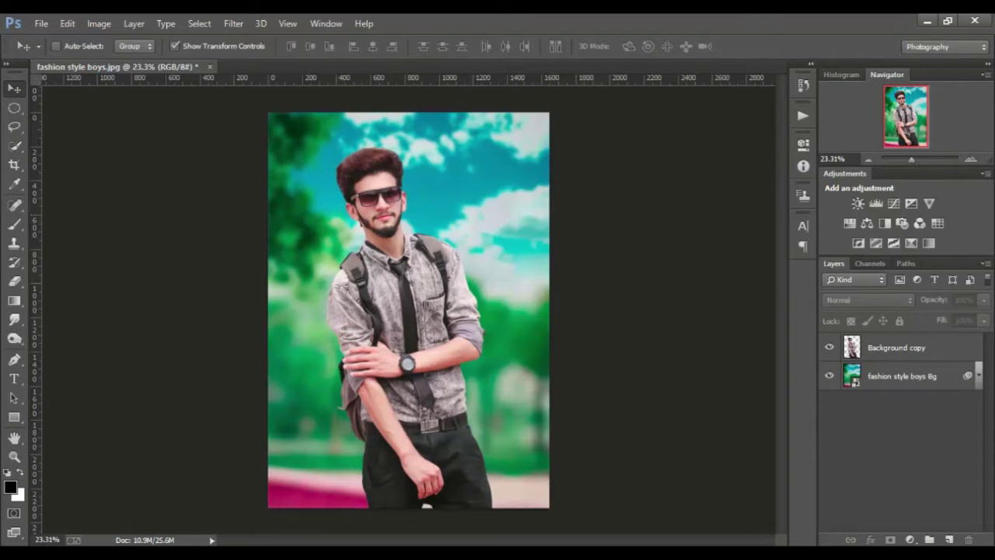
click(900, 378)
click(233, 23)
click(272, 109)
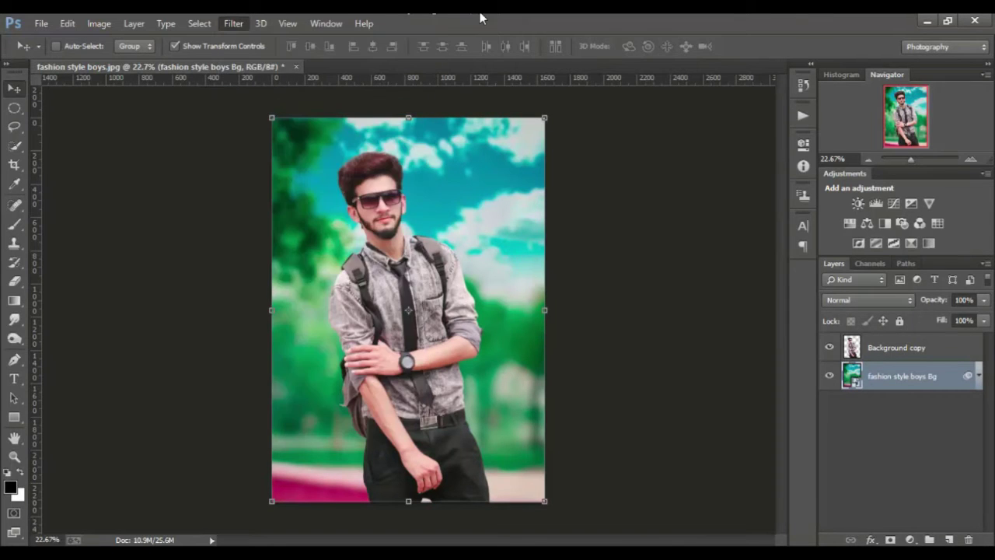
- In Camera Calibration, set Red Hue +20, Green Hue +13, Blue Hue −71 and adjust Blue saturation
click(915, 151)
mouse_move(884, 290)
mouse_down()
mouse_move(833, 290)
mouse_move(924, 291)
mouse_move(902, 290)
mouse_up()
mouse_move(888, 357)
mouse_down()
mouse_move(840, 363)
mouse_move(902, 372)
mouse_move(895, 378)
mouse_up()
mouse_move(887, 427)
mouse_down()
mouse_move(800, 423)
mouse_move(824, 424)
mouse_up()
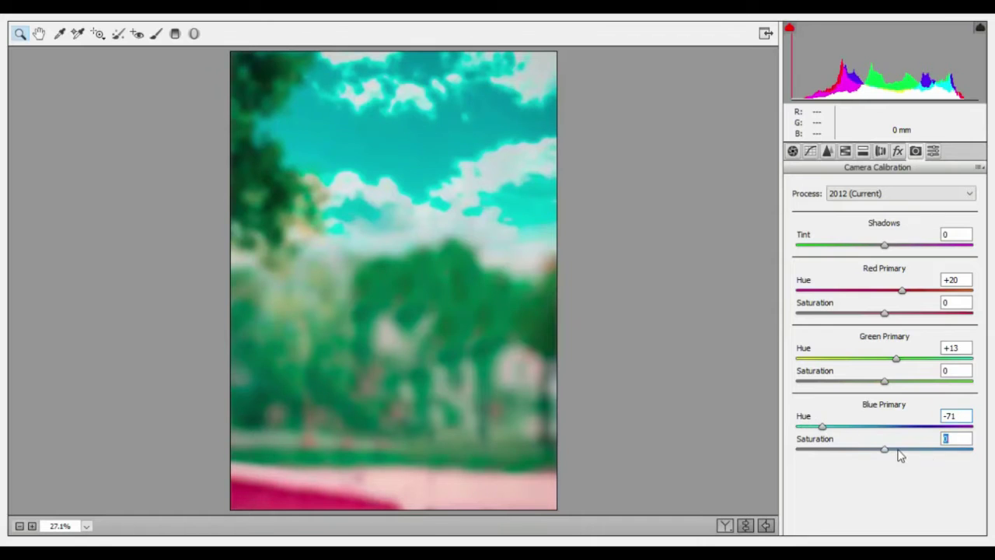
mouse_move(884, 450)
mouse_down()
mouse_move(967, 456)
mouse_move(840, 456)
mouse_move(902, 463)
mouse_up()
- Lift the Basic Blacks to +23
click(863, 151)
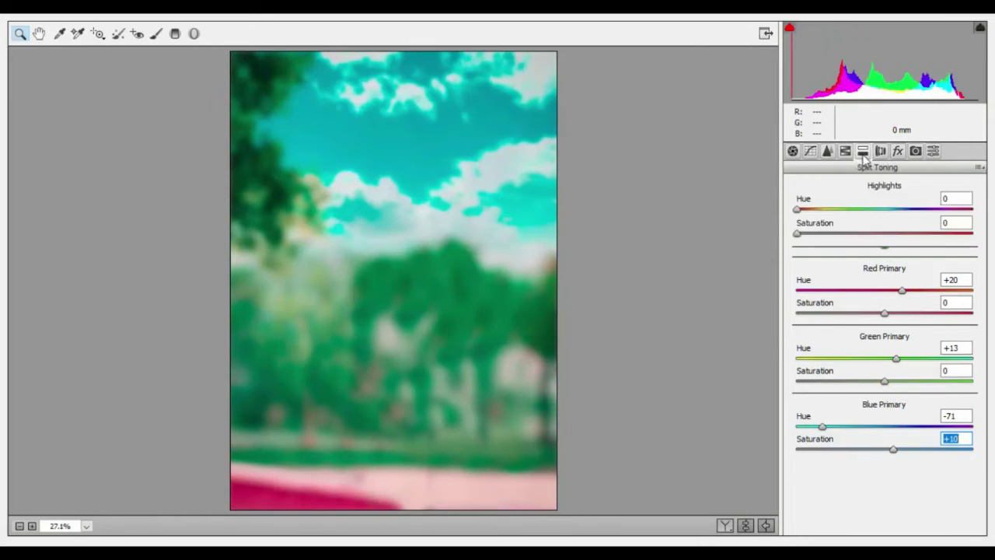
click(845, 151)
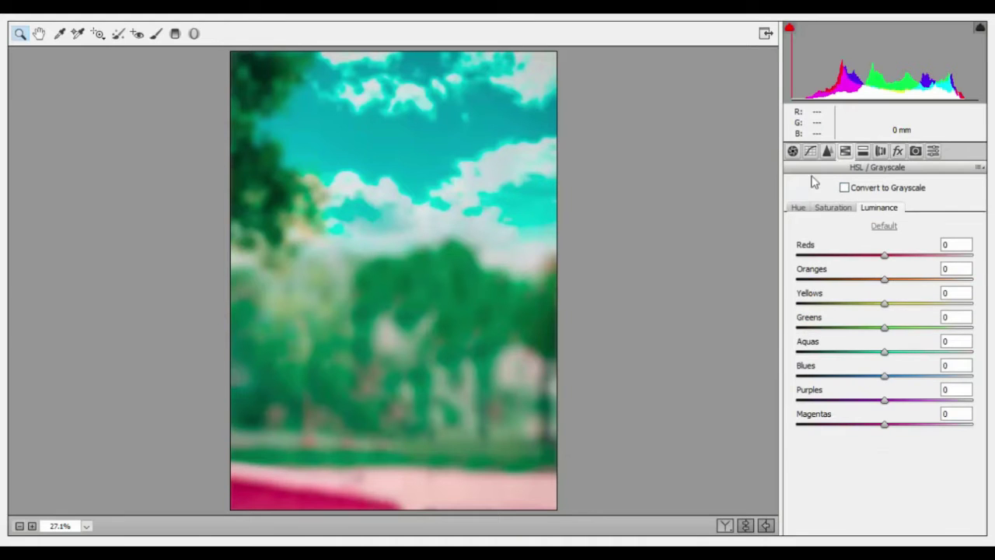
click(793, 151)
mouse_move(883, 416)
mouse_down()
mouse_move(866, 409)
mouse_move(908, 412)
mouse_move(893, 415)
mouse_move(894, 443)
mouse_up()
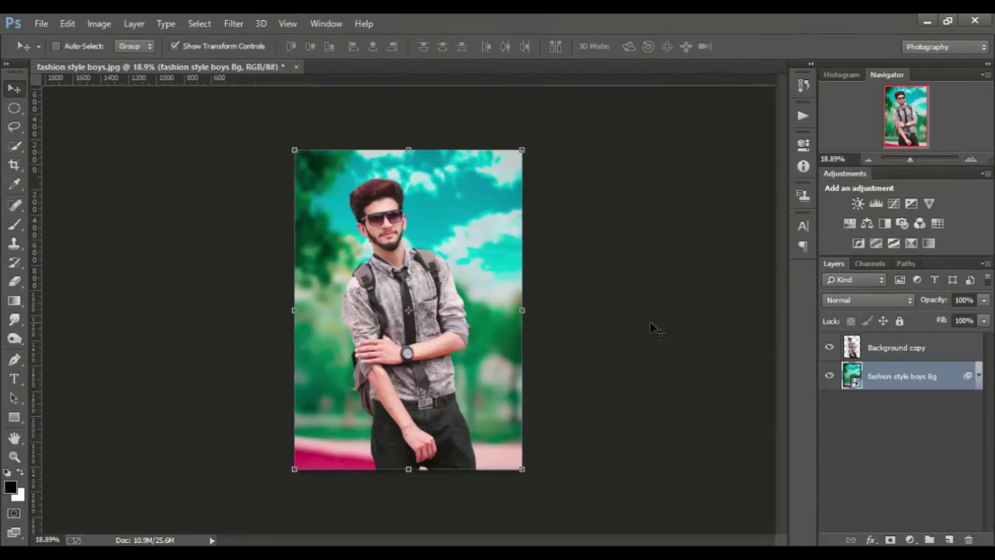
- Commit the glow's resize, set it to Screen blend, and place it right of the man's head
scroll(650, 321, up, 1)
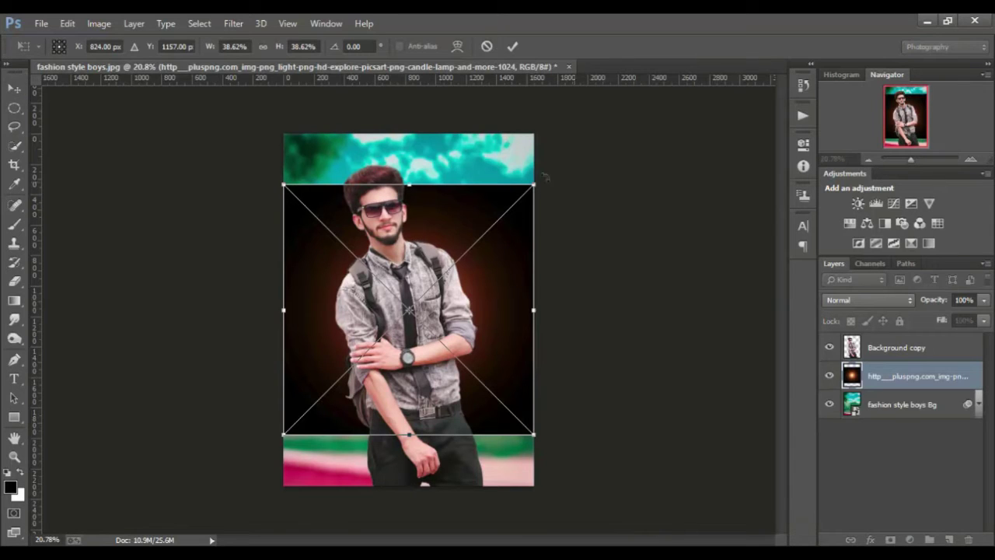
click(511, 46)
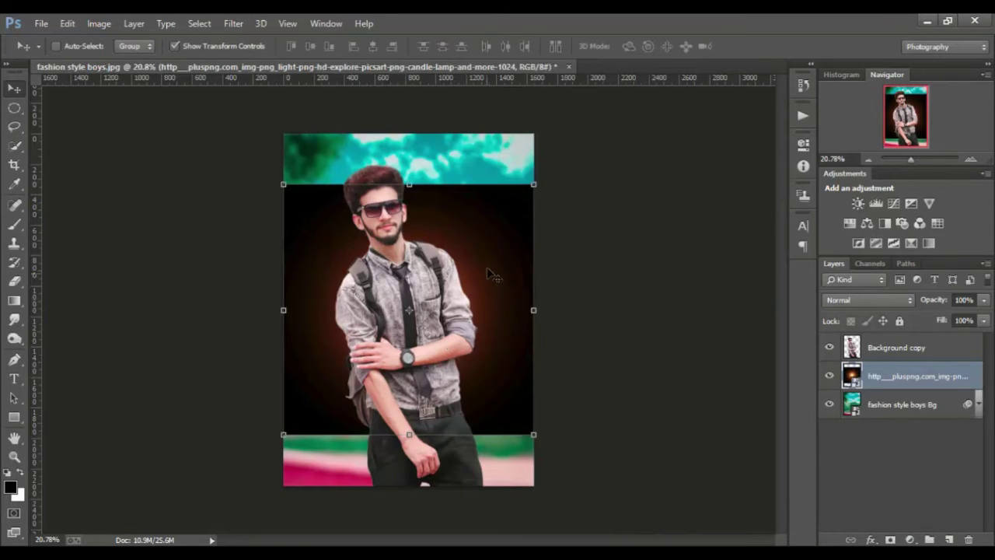
drag(490, 274, 487, 211)
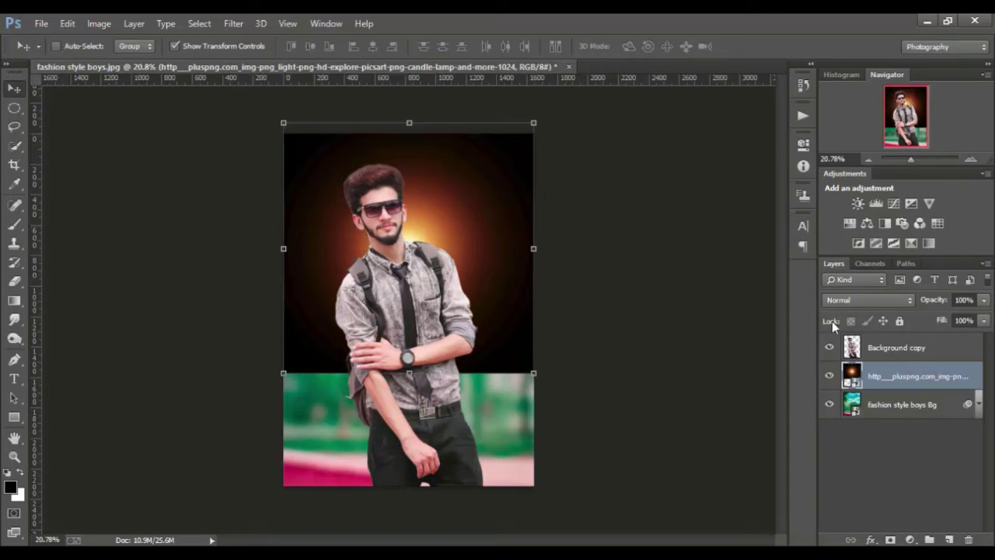
click(875, 300)
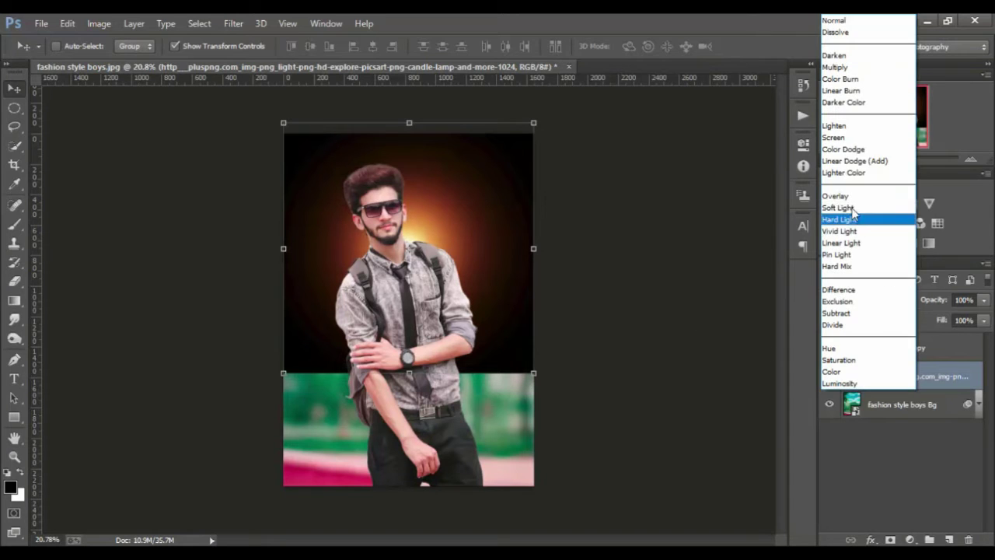
click(840, 136)
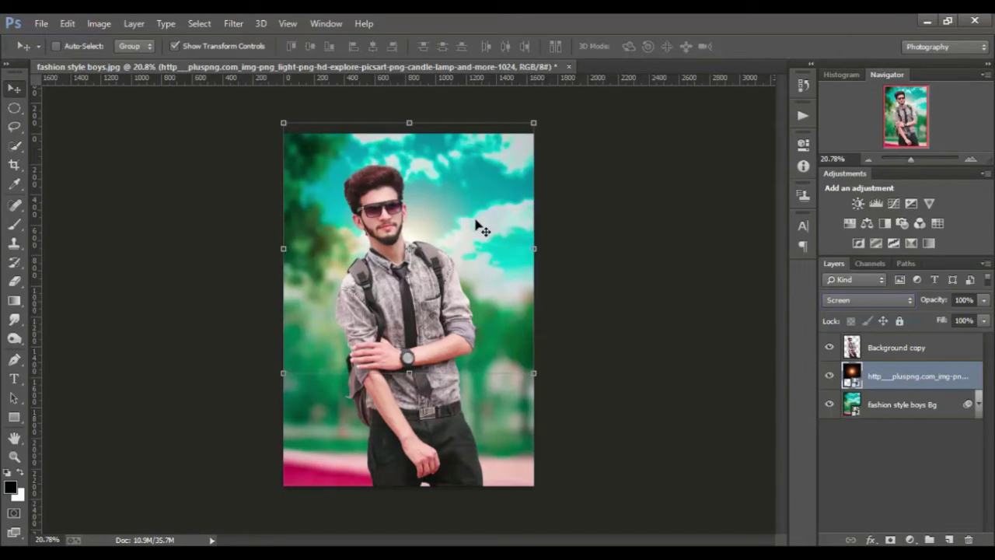
mouse_move(477, 222)
mouse_down()
mouse_move(511, 215)
mouse_move(496, 240)
mouse_move(412, 249)
mouse_move(534, 245)
mouse_up()
- Select the pluspng glow layer and move the light so it sits closer behind the man's head
key(ctrl+alt+a)
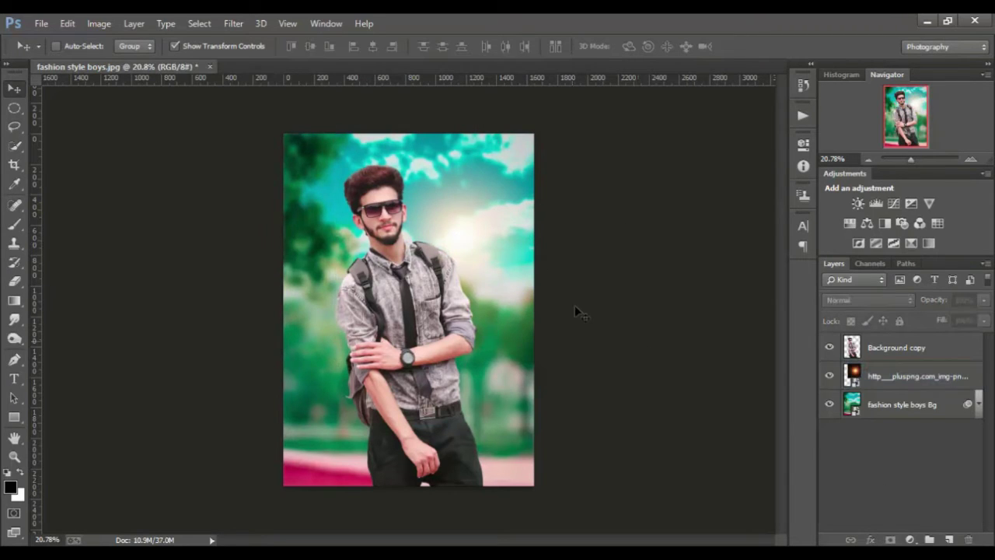
scroll(573, 302, down, 3)
scroll(571, 299, up, 2)
scroll(571, 299, up, 1)
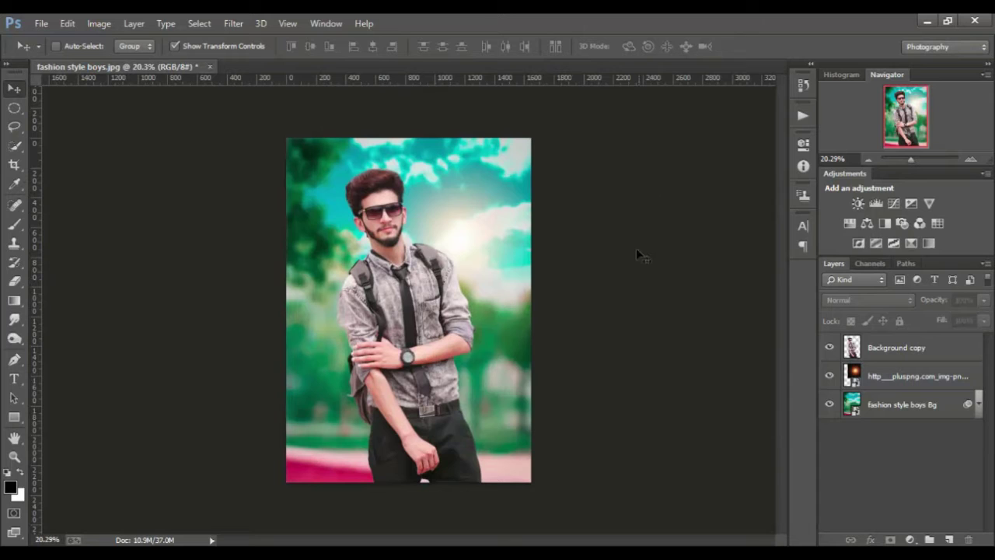
scroll(597, 217, up, 1)
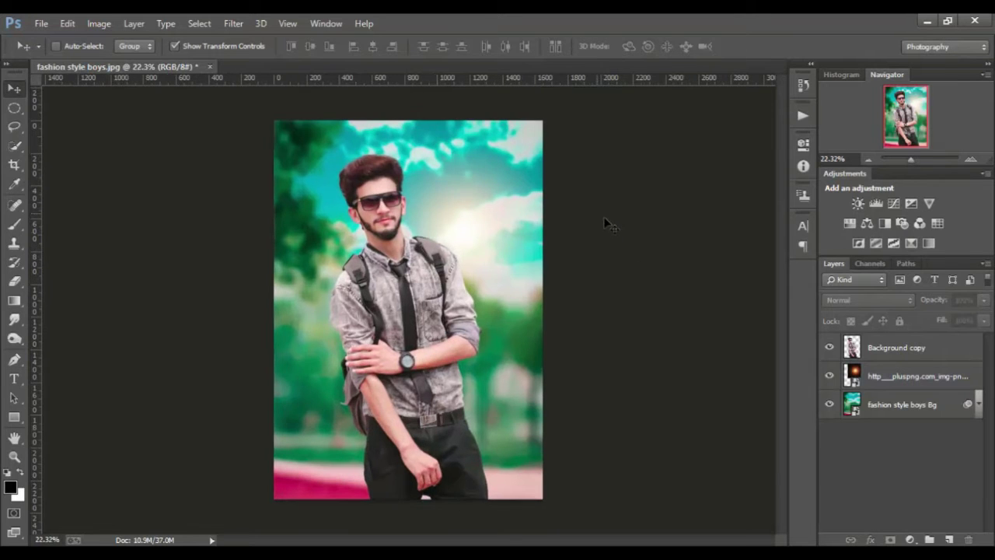
click(889, 383)
mouse_move(540, 297)
mouse_down()
mouse_move(523, 296)
mouse_move(560, 322)
mouse_up()
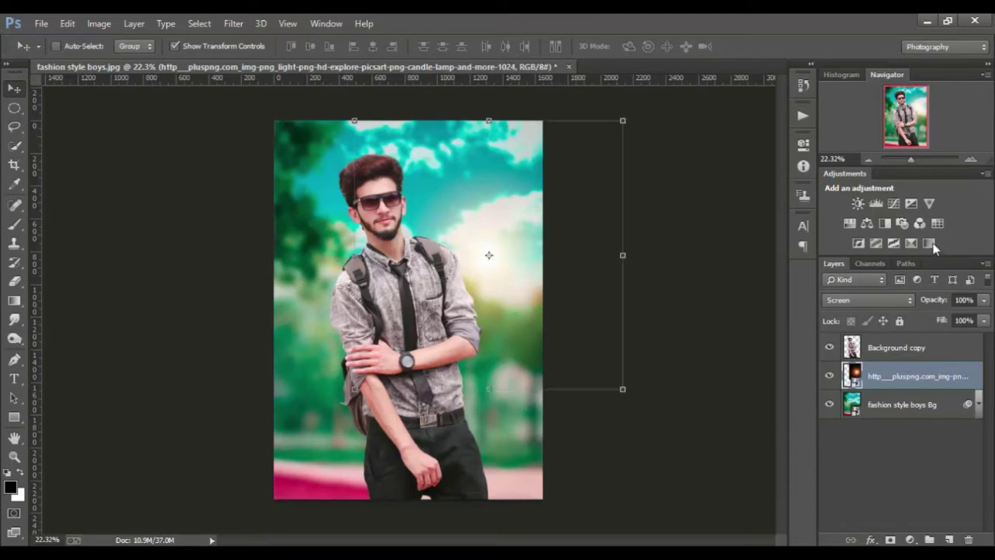
- Lower the glow layer's opacity to 88% and deselect it
click(984, 302)
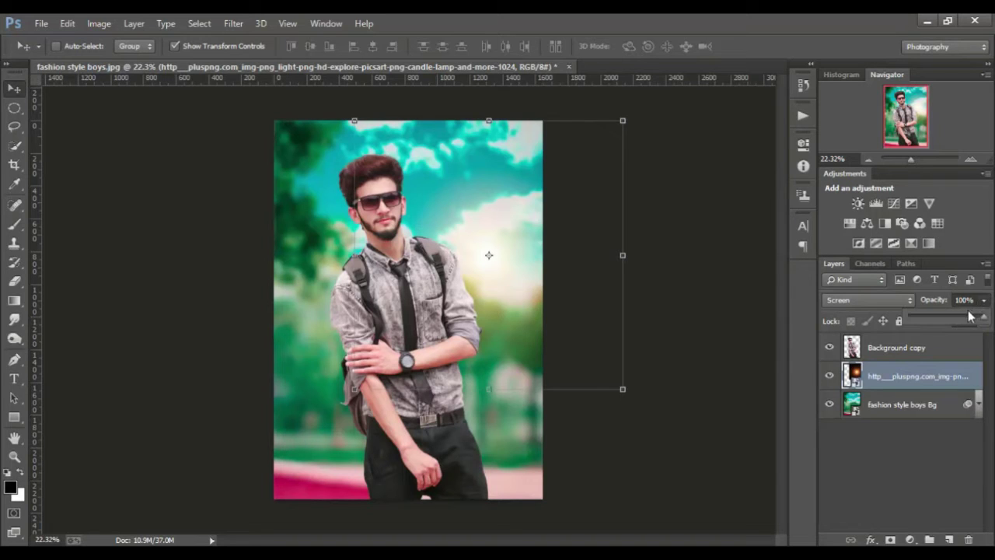
drag(979, 322, 976, 322)
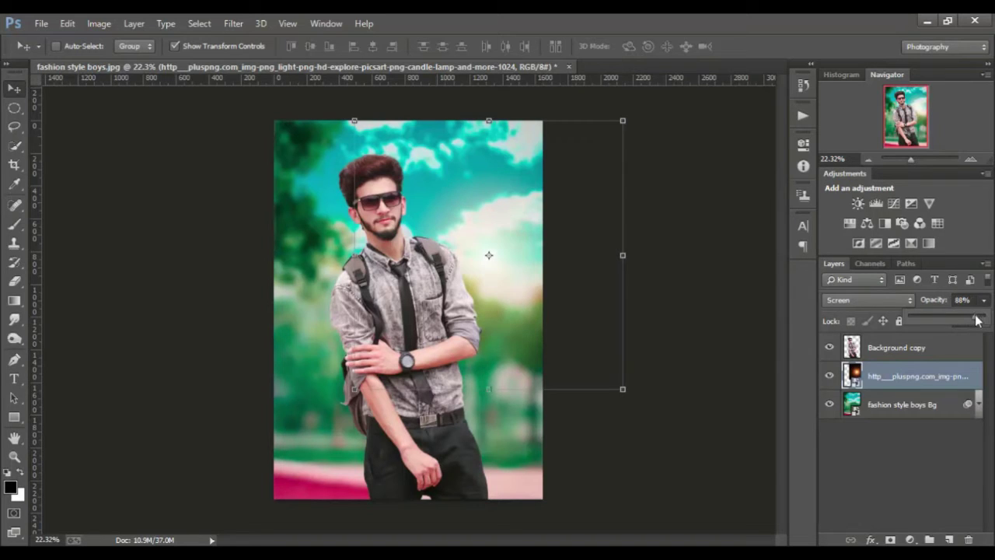
click(843, 424)
- Select the fashion style boys Bg layer in the Layers panel
scroll(669, 265, down, 2)
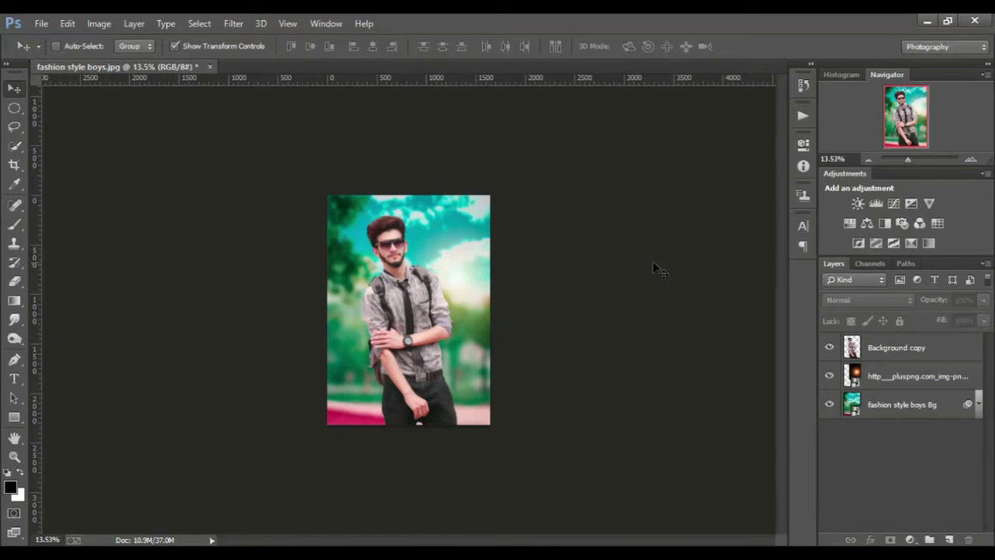
scroll(659, 267, up, 1)
scroll(659, 266, up, 1)
scroll(659, 267, up, 1)
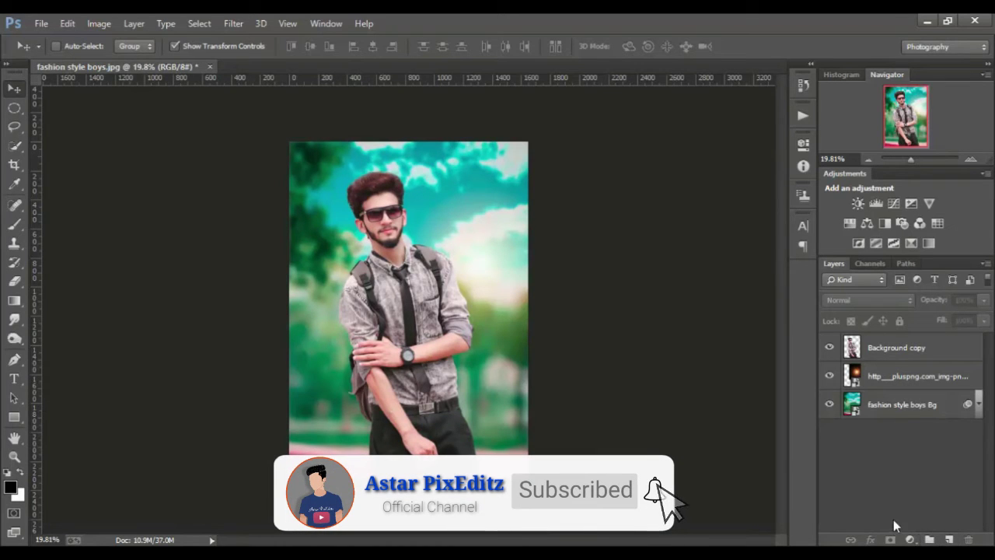
click(905, 404)
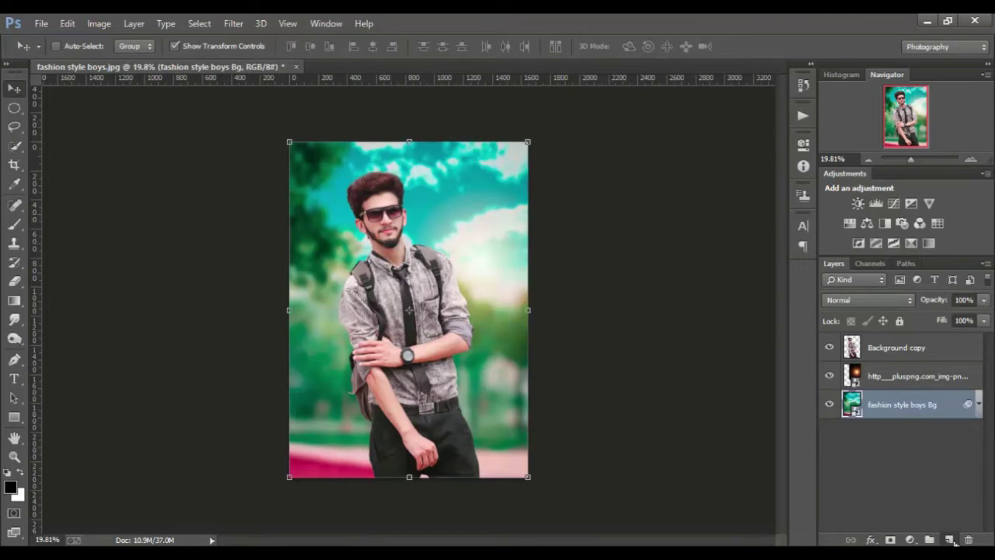
- Add a new layer and paint with a white 880 px soft brush at 100% opacity
click(949, 539)
click(17, 227)
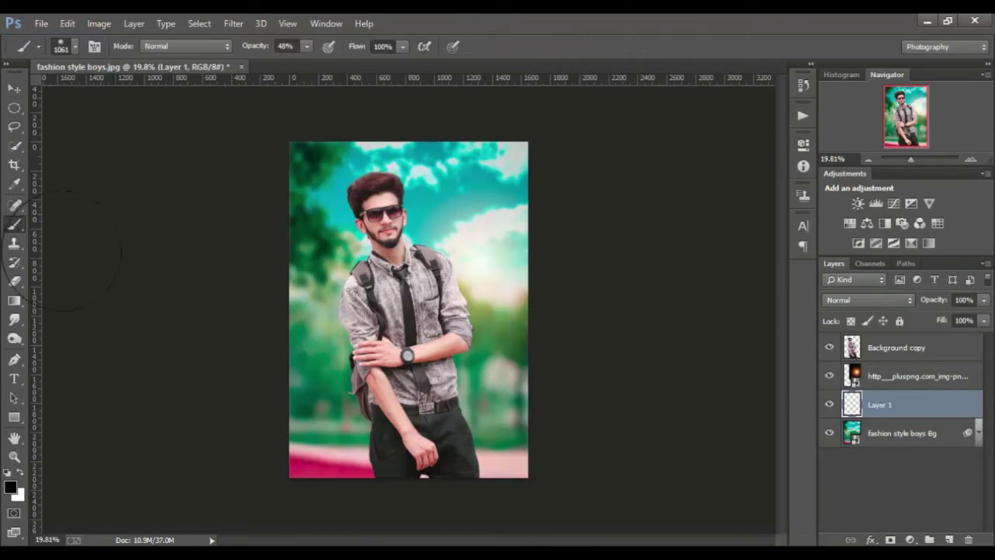
click(21, 472)
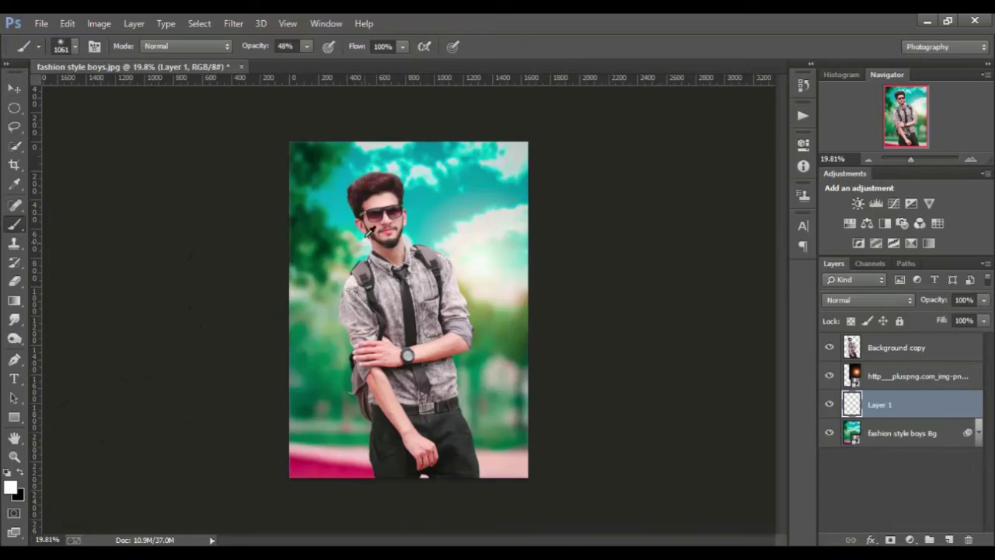
drag(371, 234, 356, 241)
drag(307, 63, 348, 63)
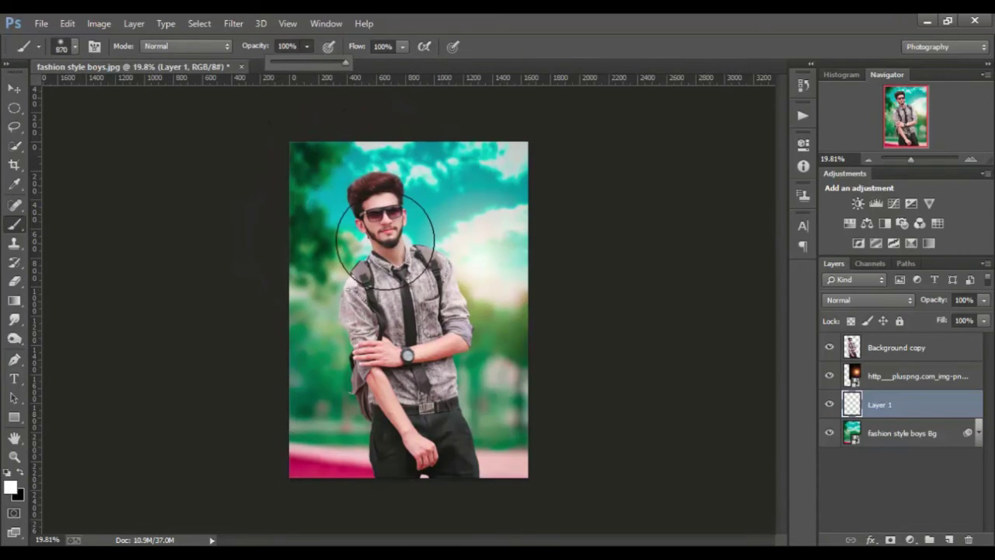
- Rotate the white light about -13° and shift it up and left
click(14, 88)
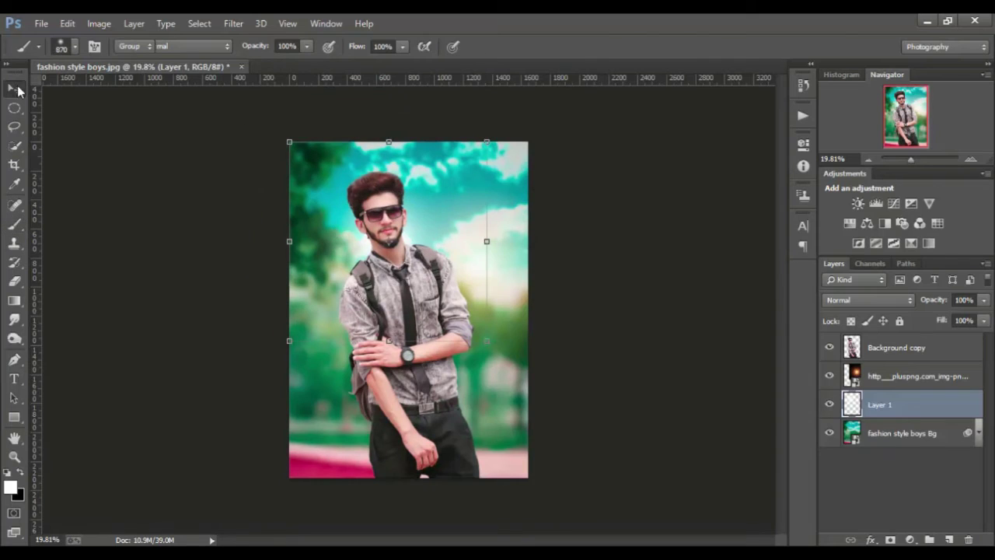
drag(455, 241, 489, 242)
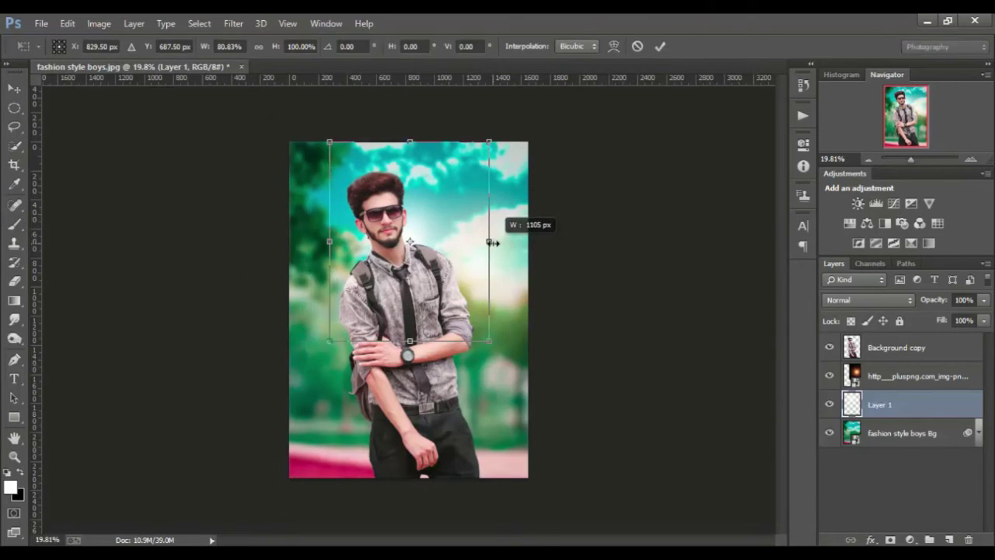
drag(484, 127, 497, 108)
drag(457, 257, 434, 230)
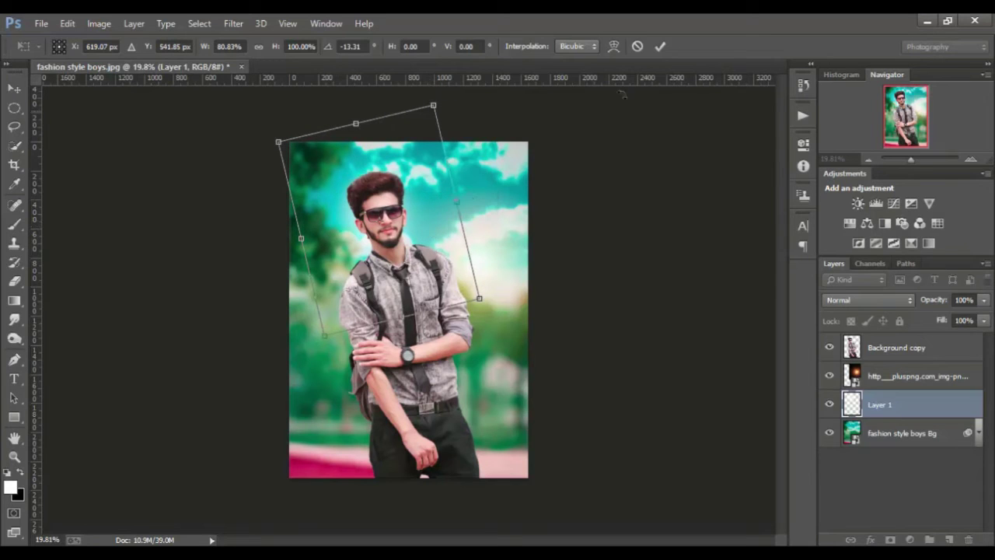
click(659, 46)
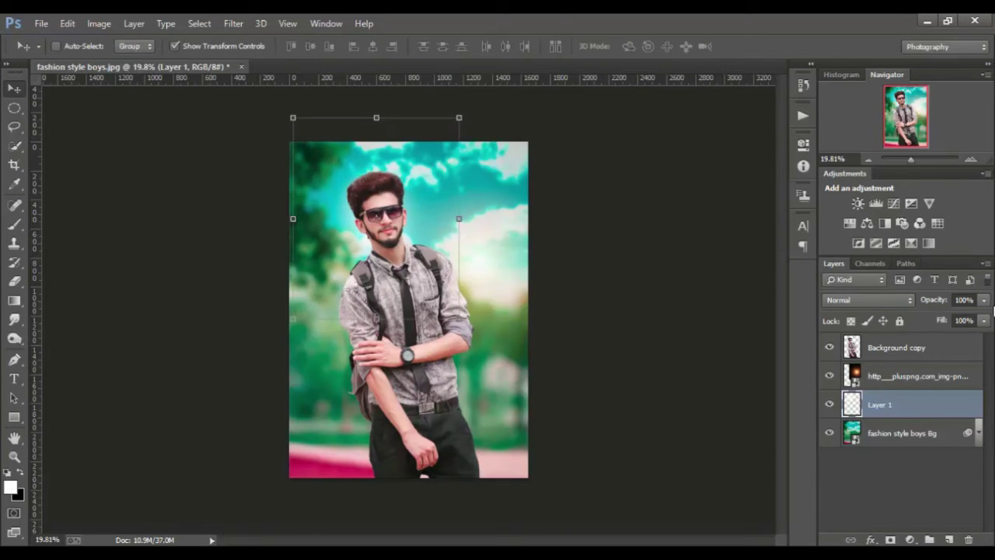
- Set Layer 1's opacity to 77% and deselect it
click(985, 303)
click(968, 319)
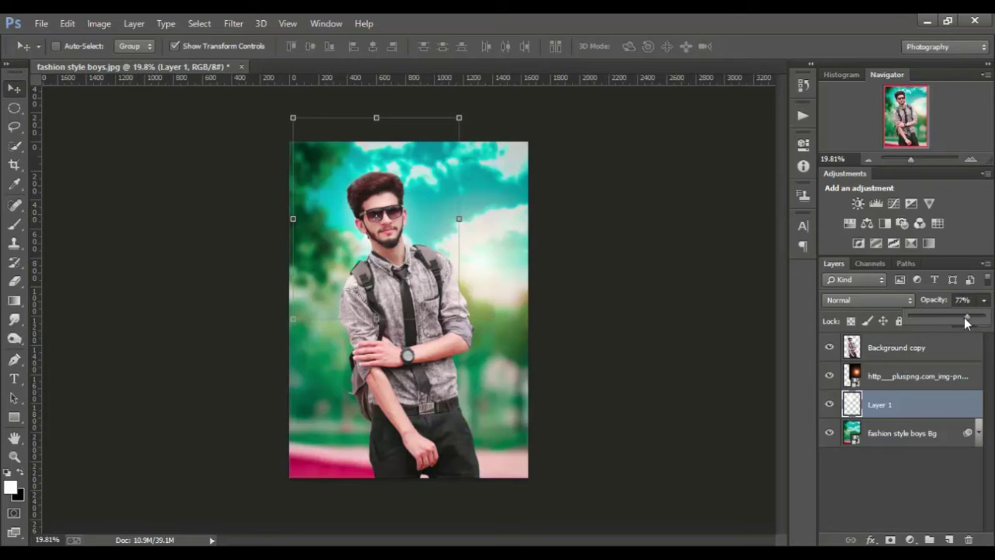
click(891, 504)
alt+scroll(575, 284, down, 1)
- Flatten the image from the fashion style boys Bg layer's context menu
alt+scroll(575, 284, down, 1)
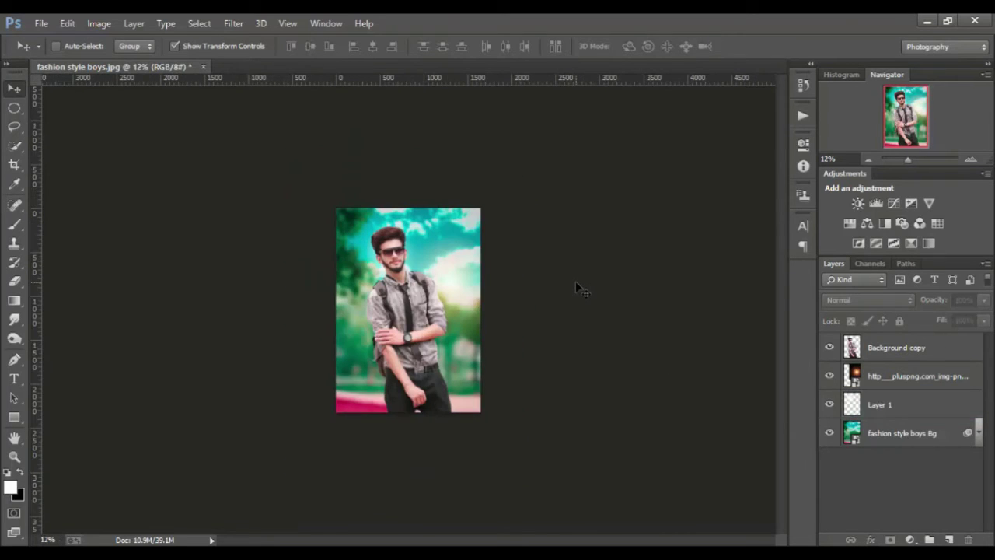
alt+scroll(575, 281, down, 1)
alt+scroll(575, 280, up, 2)
alt+scroll(575, 281, up, 1)
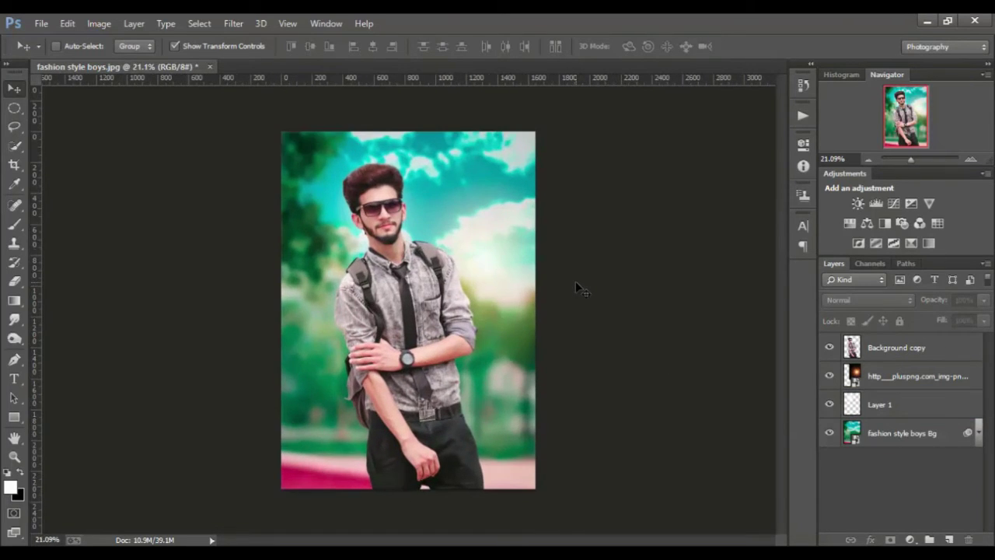
click(916, 447)
right_click(914, 447)
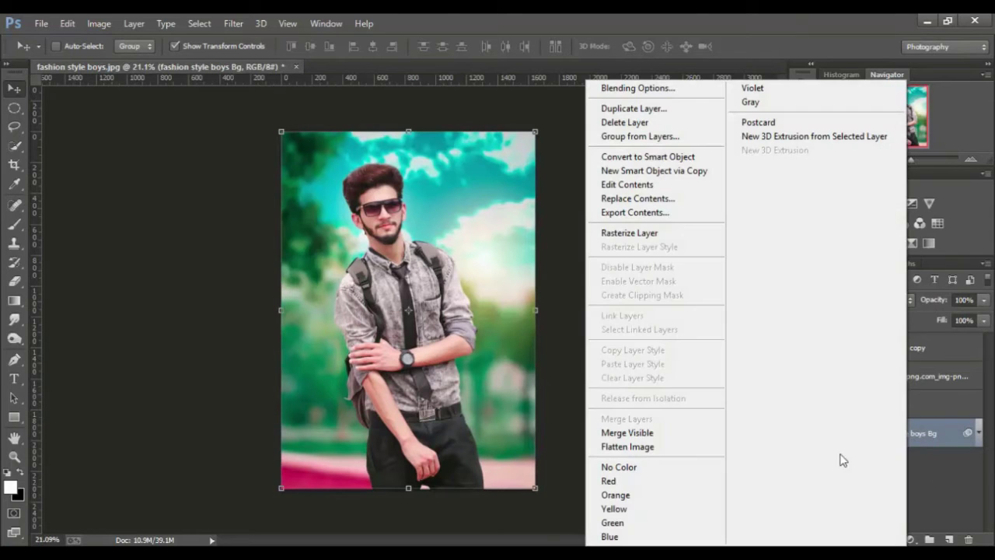
click(669, 450)
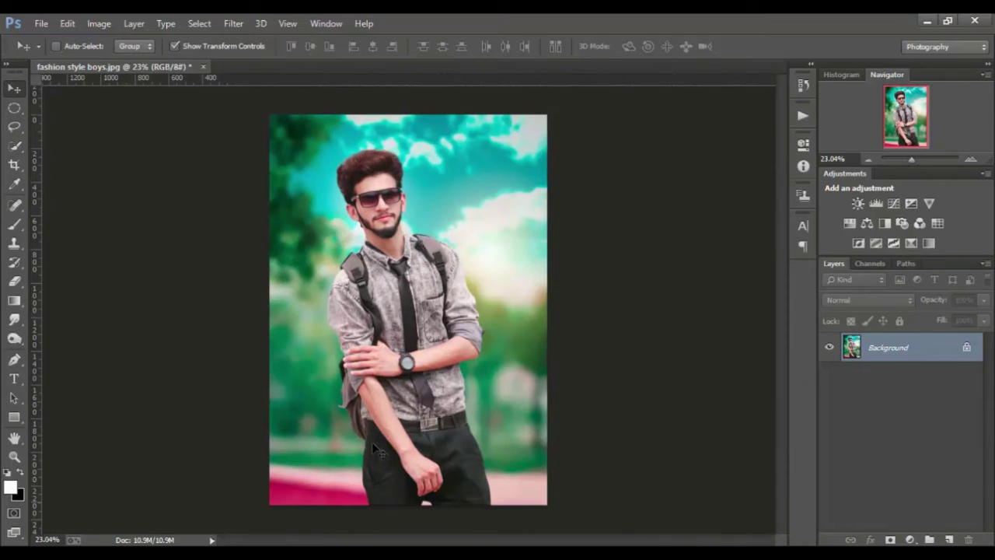
click(235, 23)
- In Camera Raw, set Clarity +7, Blacks +16, lower Whites and Vibrance +10, then apply
click(270, 109)
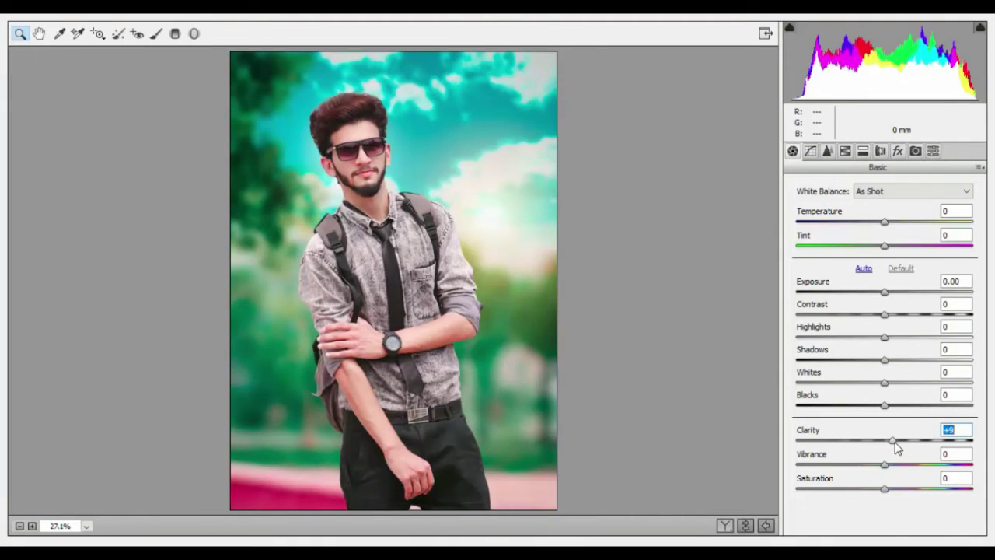
drag(896, 441, 898, 447)
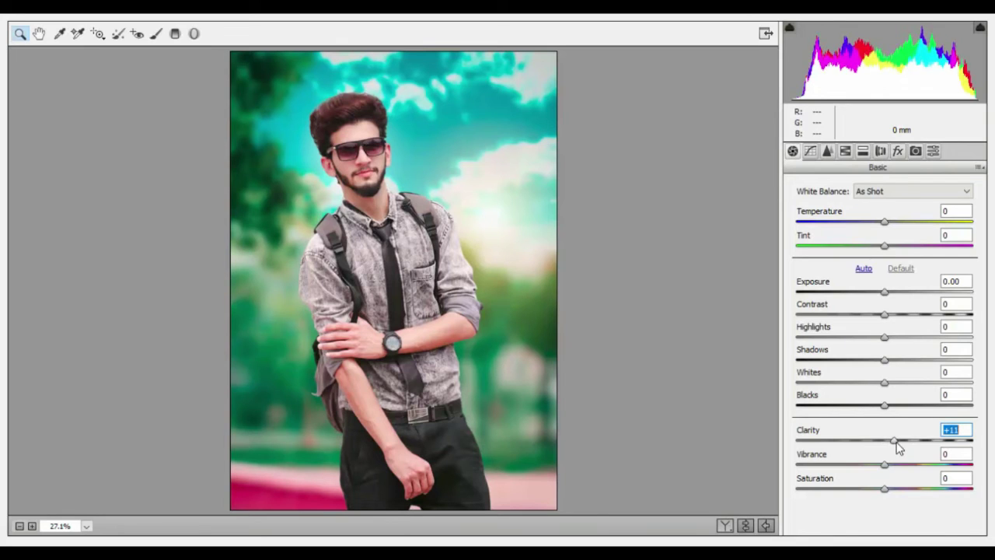
drag(897, 445, 891, 444)
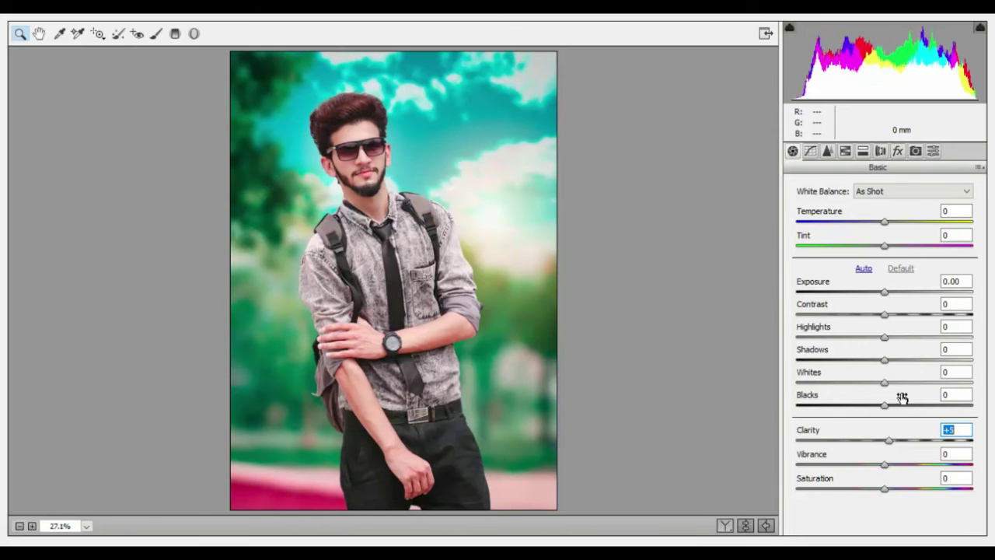
drag(906, 405, 925, 406)
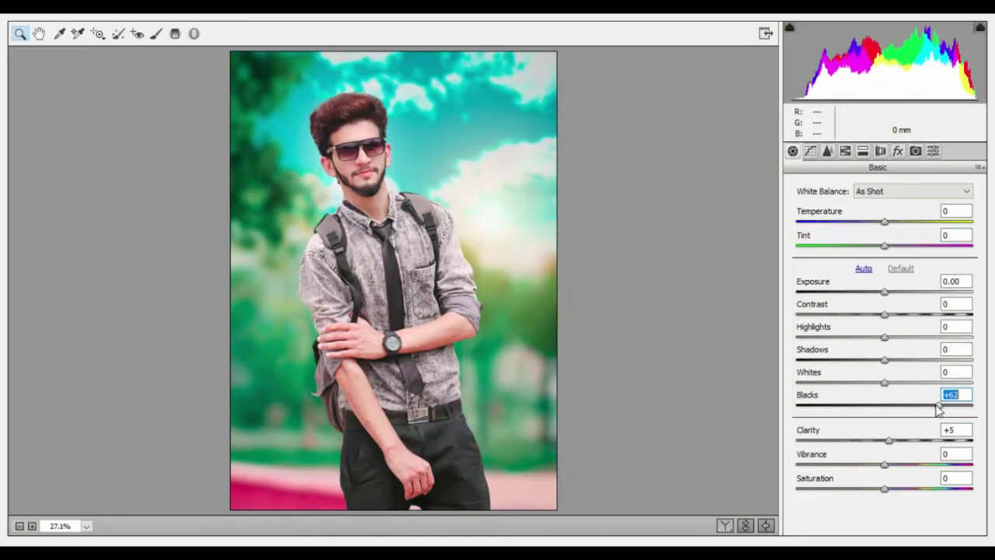
mouse_move(938, 411)
mouse_down()
mouse_move(880, 412)
mouse_move(906, 413)
mouse_move(923, 384)
mouse_move(894, 378)
mouse_move(912, 364)
mouse_move(954, 372)
mouse_move(925, 371)
mouse_move(913, 344)
mouse_move(895, 345)
mouse_up()
click(882, 383)
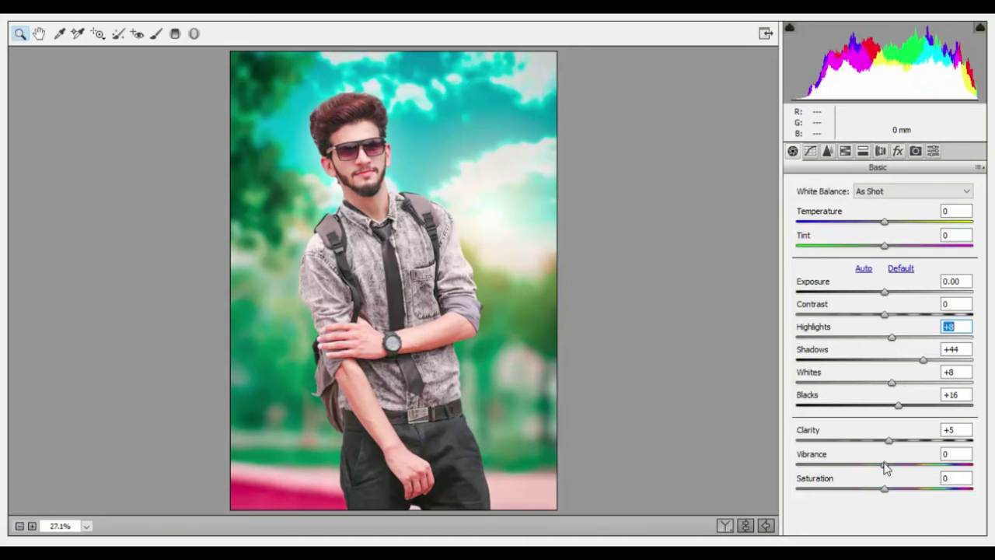
drag(883, 465, 894, 466)
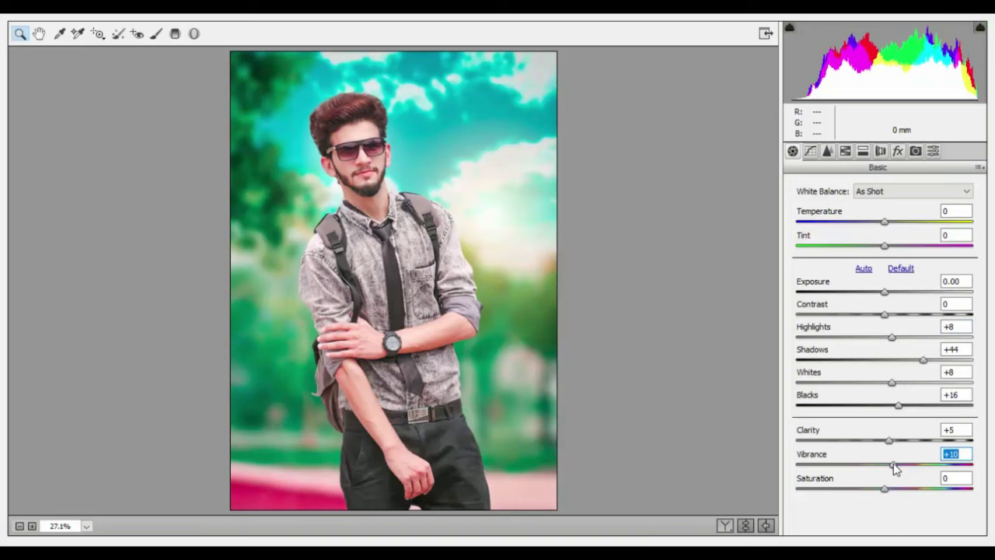
click(910, 535)
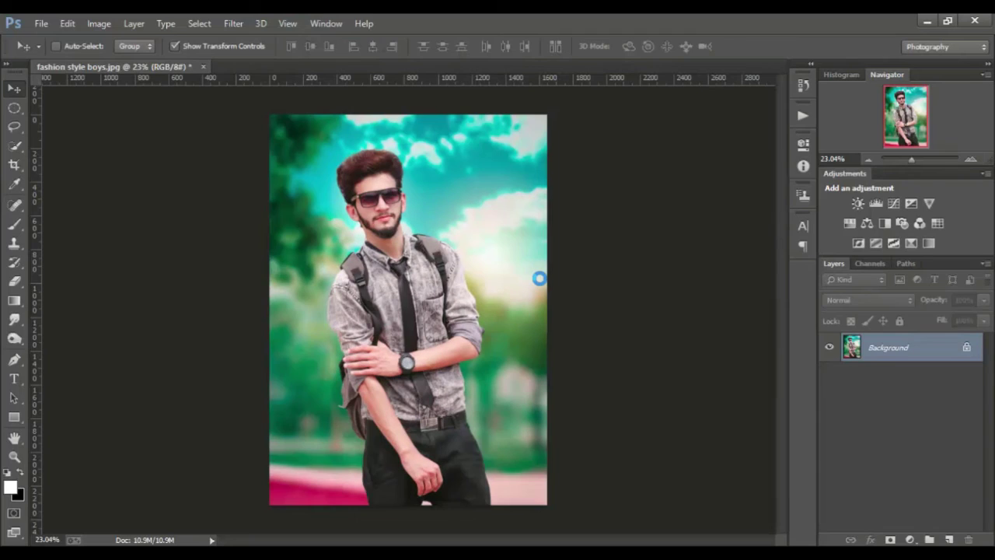
- Open the Camera Raw Filter again on the flattened photo
scroll(493, 213, down, 1)
scroll(565, 213, down, 3)
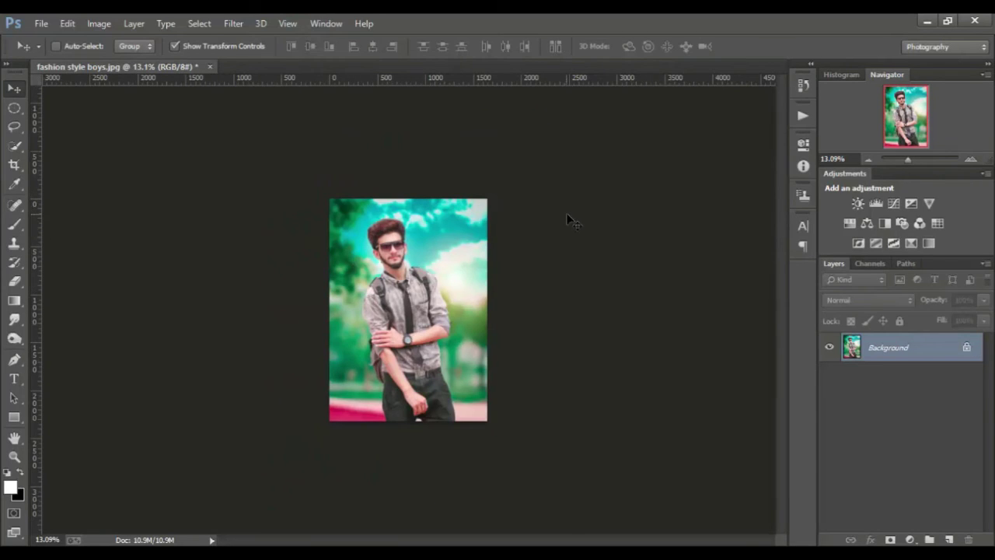
scroll(567, 216, up, 3)
scroll(567, 216, up, 1)
scroll(567, 216, down, 1)
scroll(568, 215, down, 1)
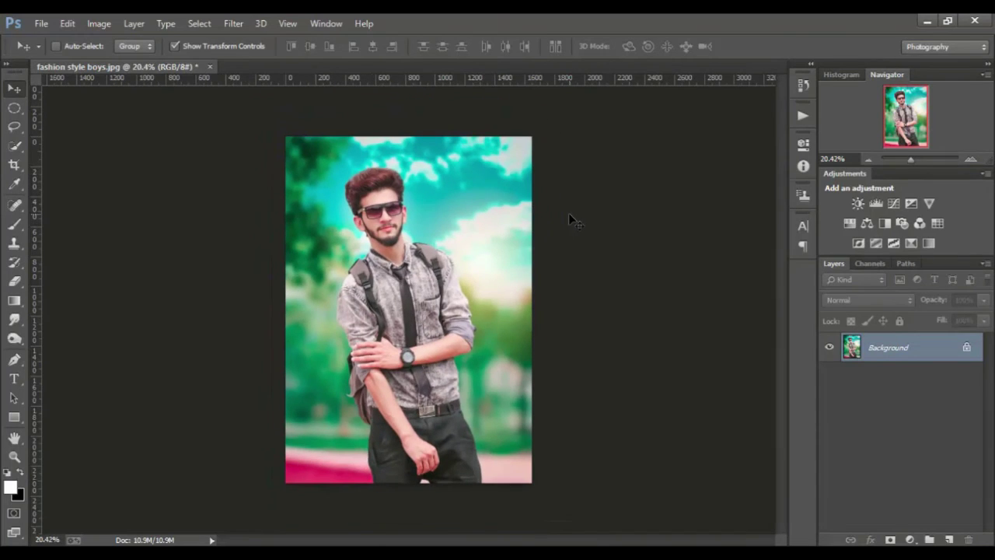
scroll(576, 221, down, 1)
scroll(588, 233, down, 2)
scroll(588, 232, up, 1)
scroll(588, 233, up, 2)
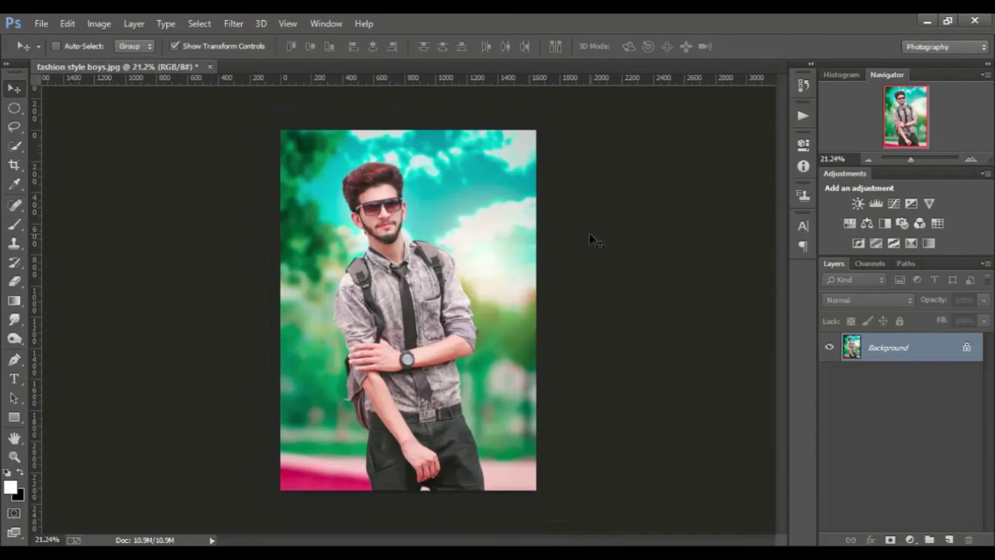
scroll(589, 235, up, 1)
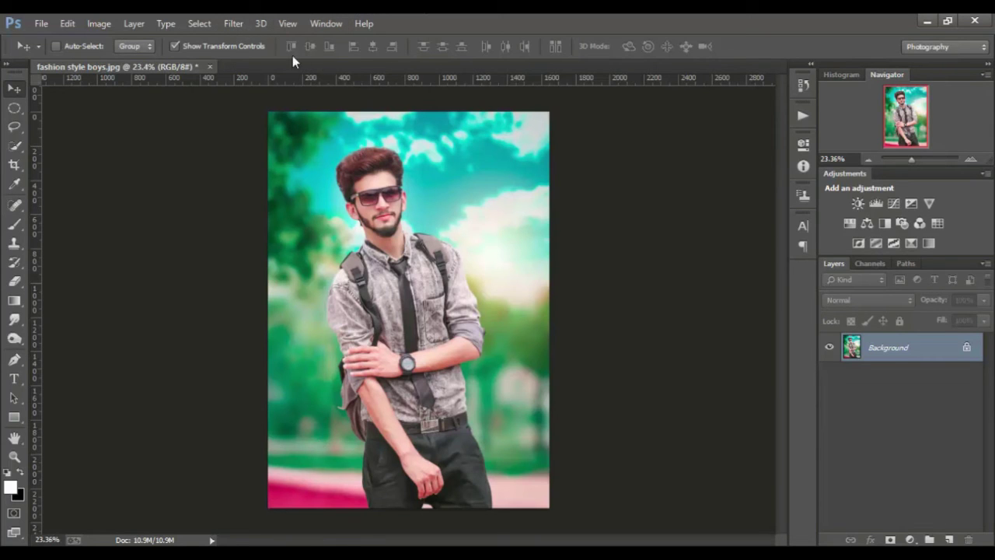
click(233, 24)
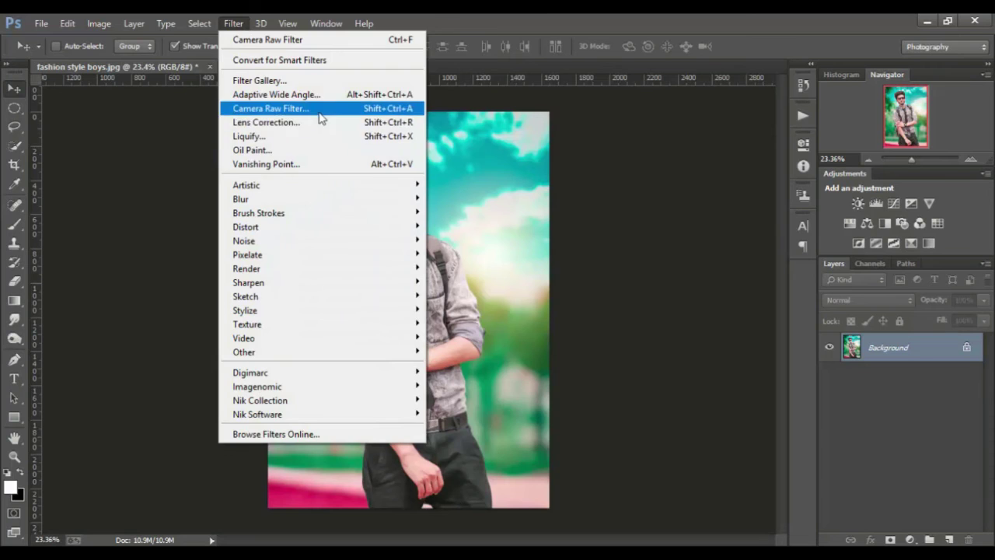
click(319, 110)
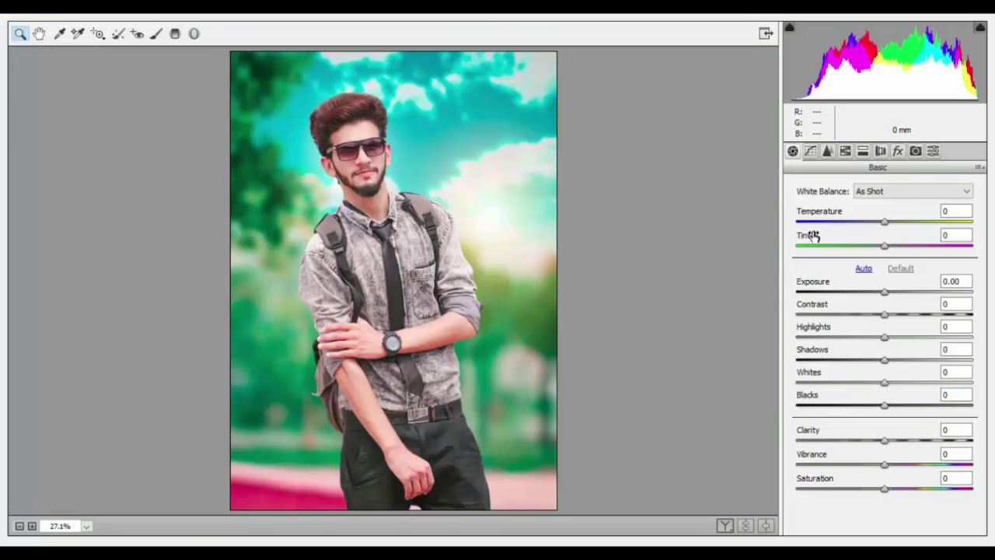
- Add a post-crop vignette: Amount -38, Midpoint 71, Roundness -34, Feather 85
click(899, 152)
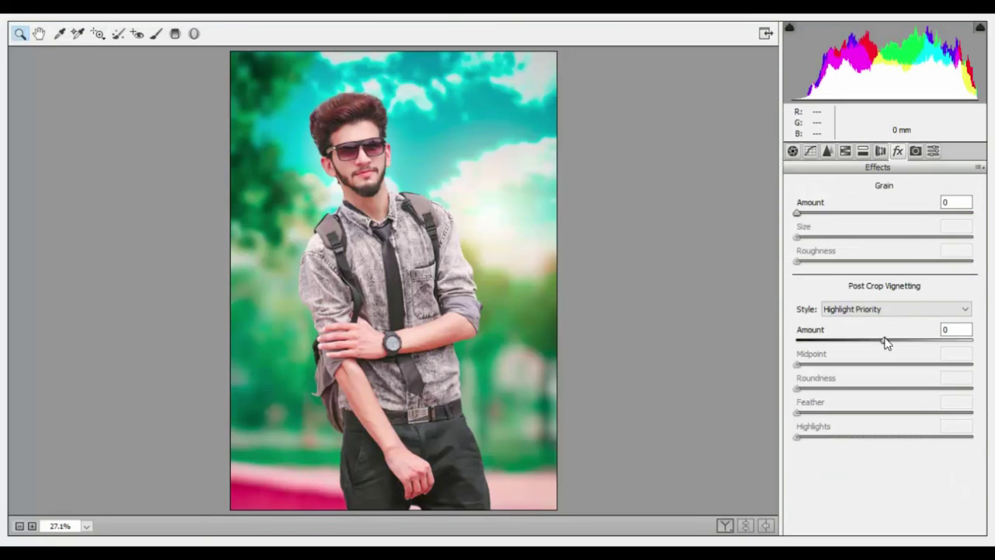
mouse_move(885, 342)
mouse_down()
mouse_move(845, 342)
mouse_move(929, 366)
mouse_move(896, 390)
mouse_move(857, 388)
mouse_move(854, 378)
mouse_up()
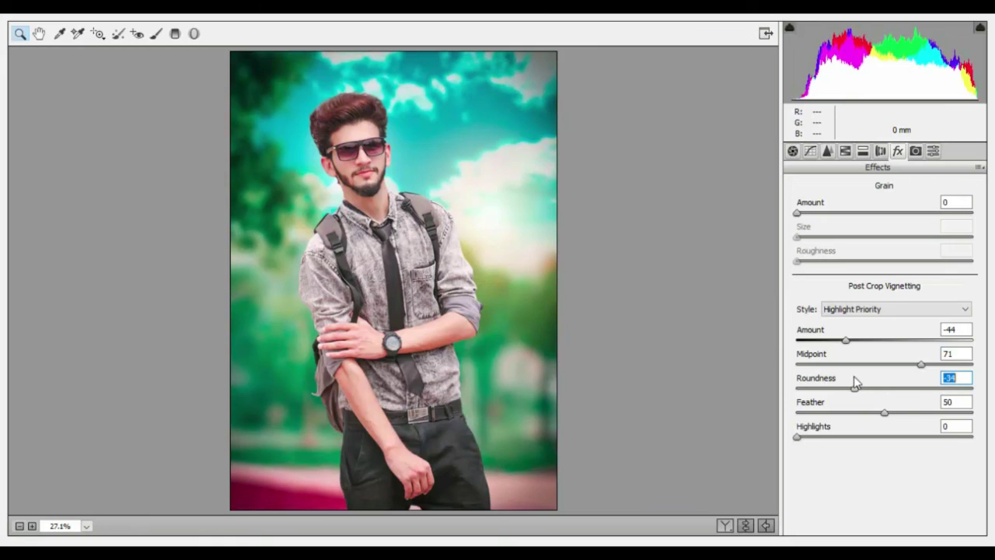
drag(885, 413, 944, 413)
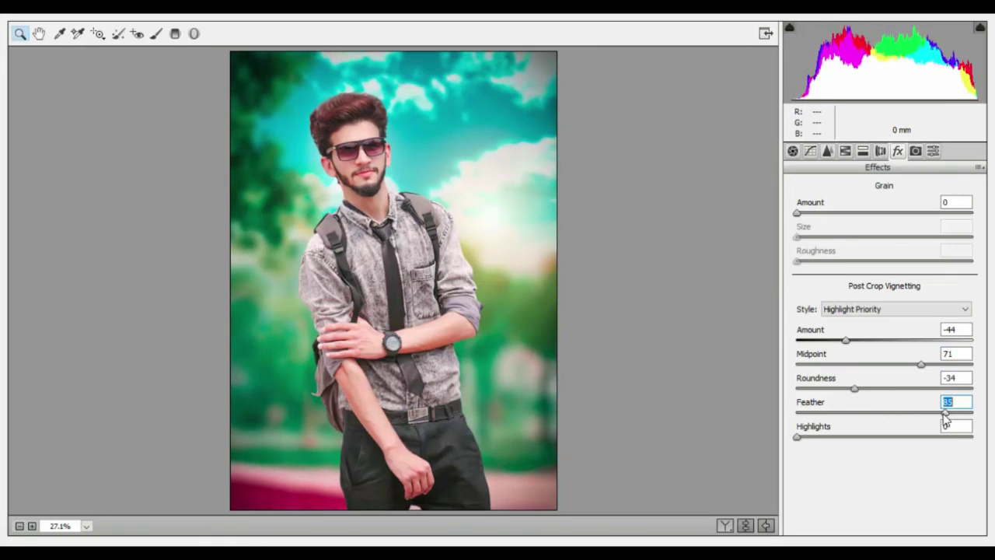
mouse_move(846, 340)
mouse_down()
mouse_move(874, 342)
mouse_move(847, 350)
mouse_move(861, 351)
mouse_up()
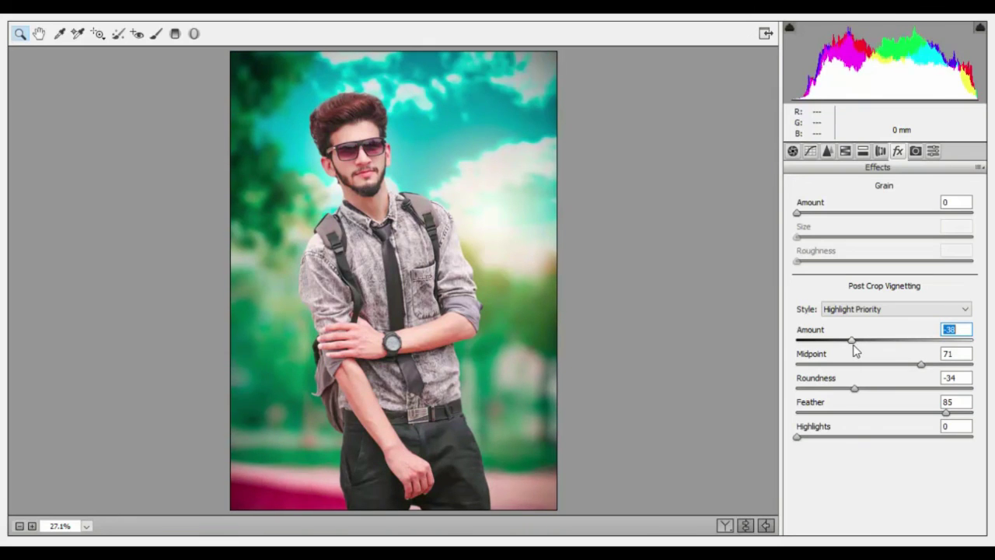
- Apply the Camera Raw vignette and return to the image
key(Return)
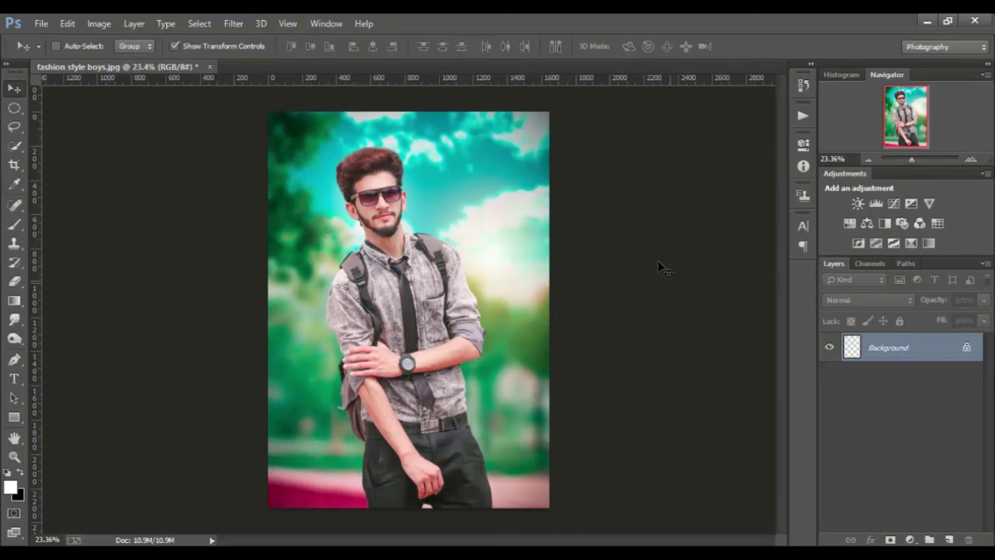
scroll(565, 222, up, 1)
scroll(564, 223, up, 2)
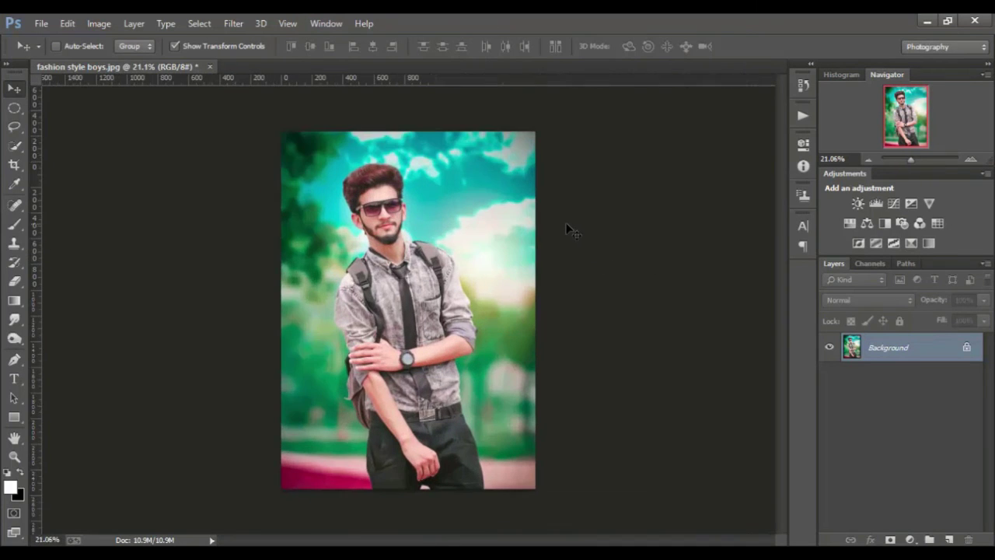
- On a new layer, draw a white foreground-to-transparent gradient rising from the photo's bottom
click(949, 539)
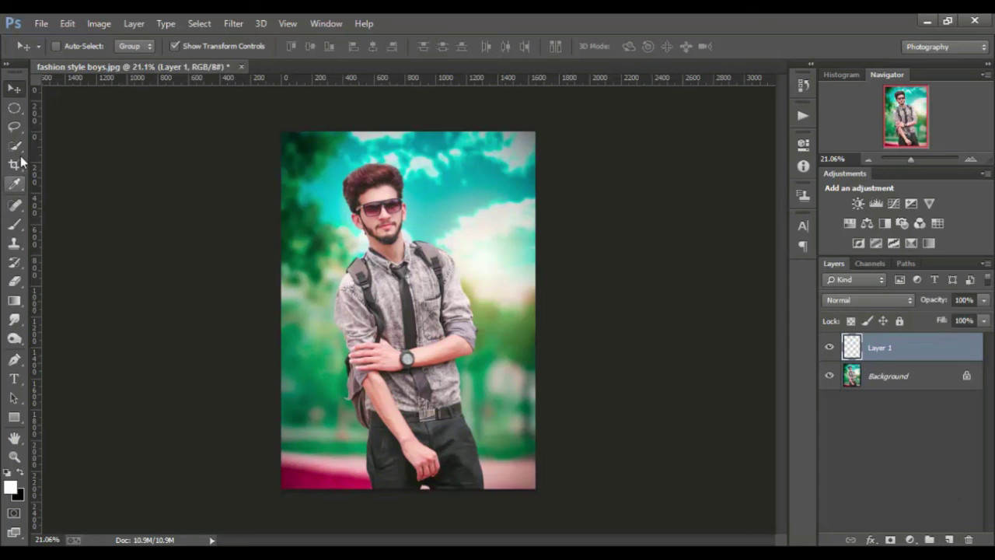
key(g)
click(106, 46)
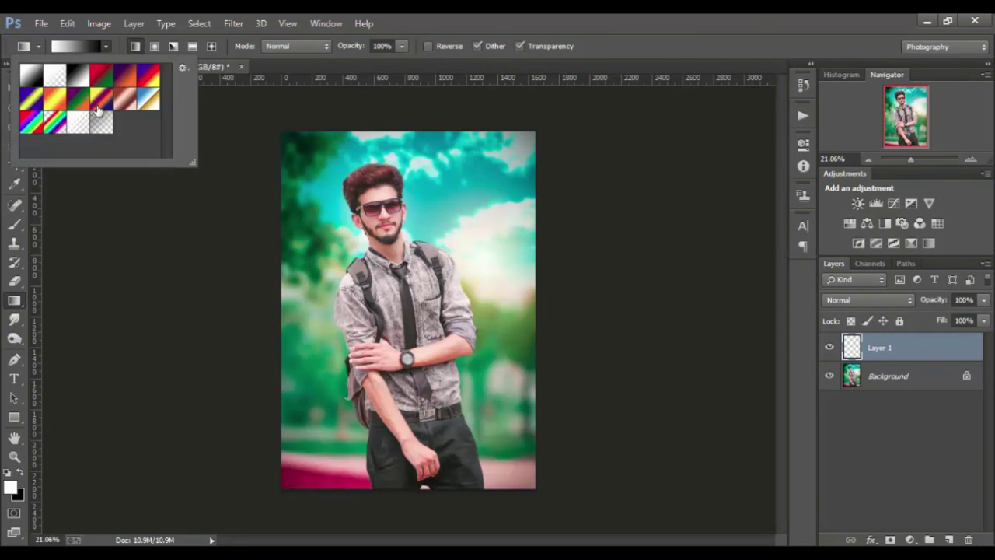
double_click(42, 77)
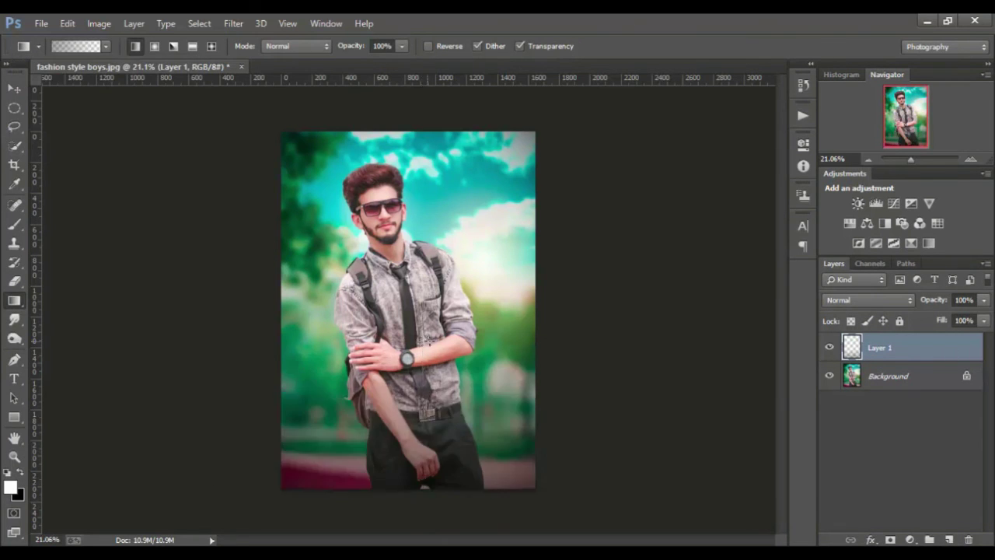
scroll(530, 362, down, 1)
drag(530, 361, 483, 436)
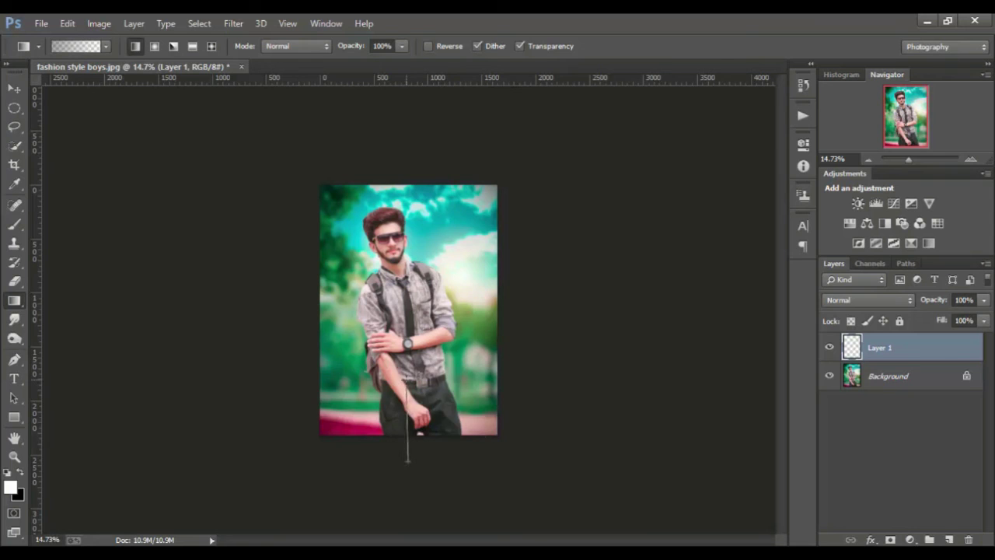
drag(407, 404, 407, 379)
- Set the fade layer to 66% opacity and merge it down into the background
click(984, 300)
drag(981, 318, 958, 318)
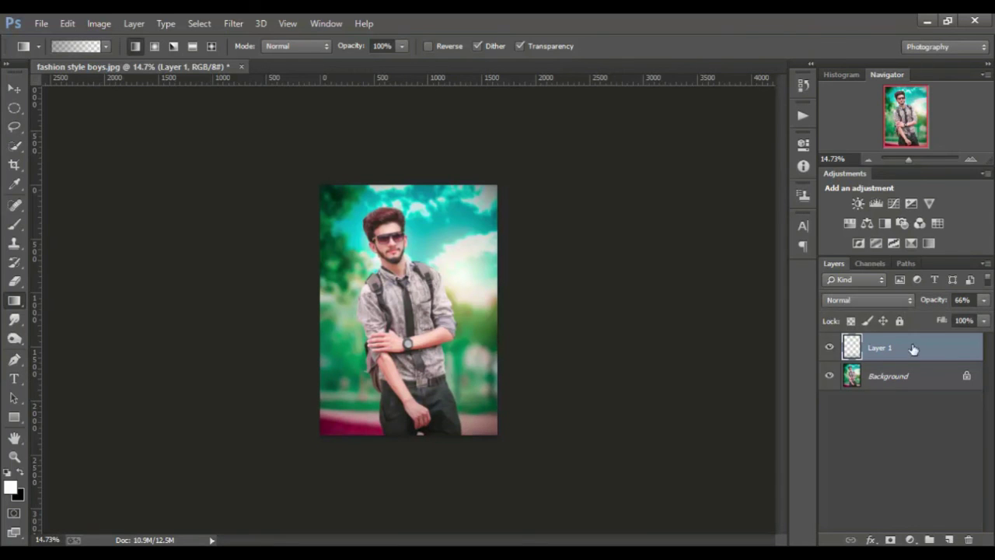
right_click(850, 347)
click(692, 436)
scroll(650, 426, up, 1)
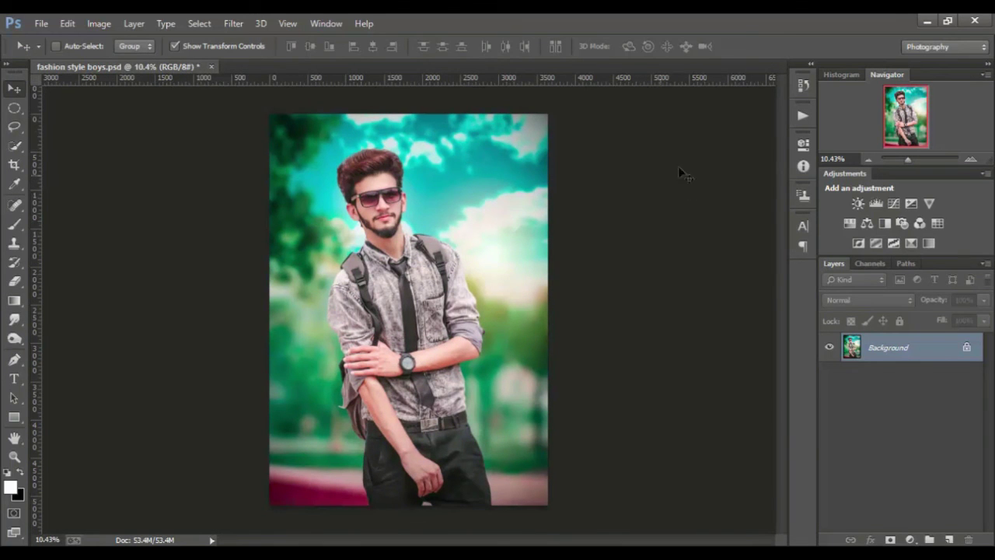
scroll(449, 227, down, 1)
scroll(449, 229, up, 3)
scroll(451, 230, down, 3)
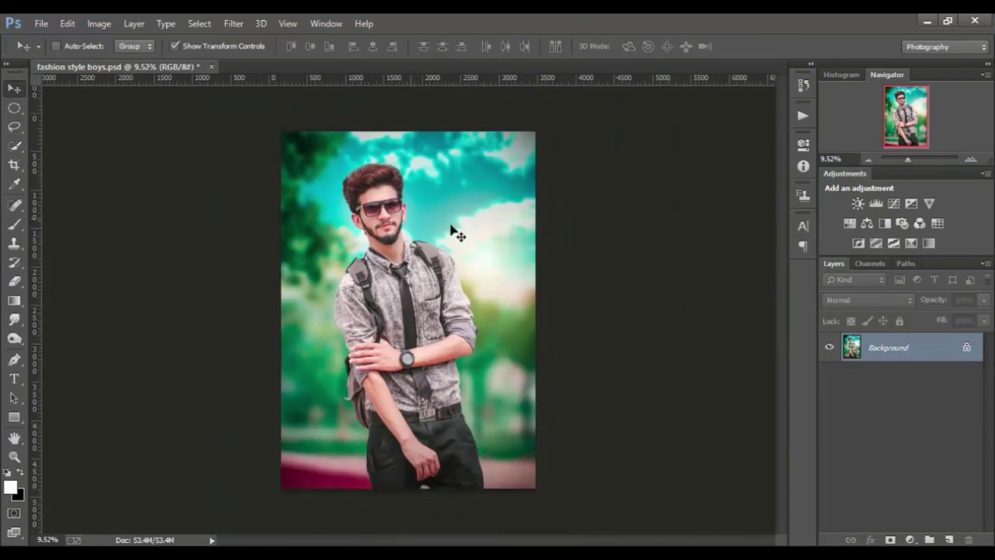
scroll(451, 230, up, 1)
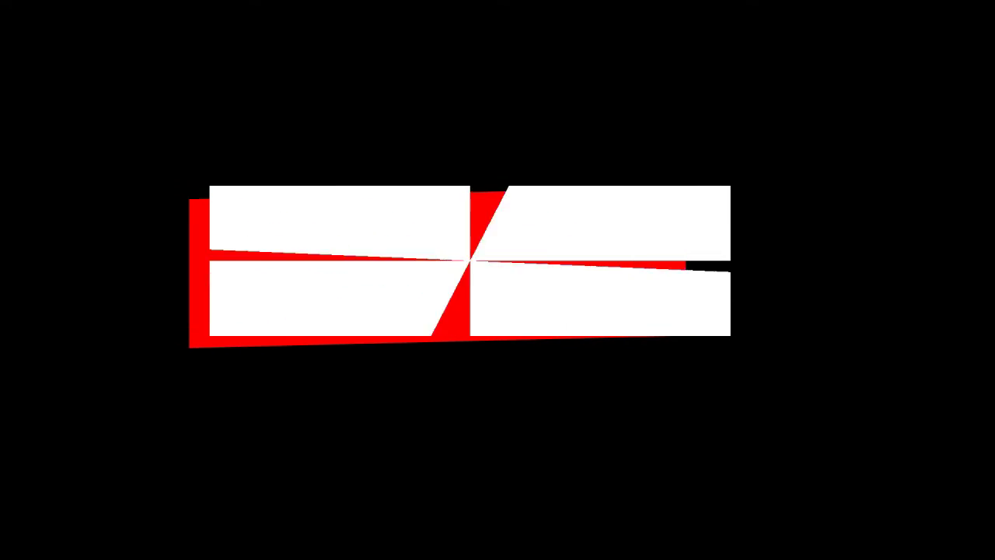